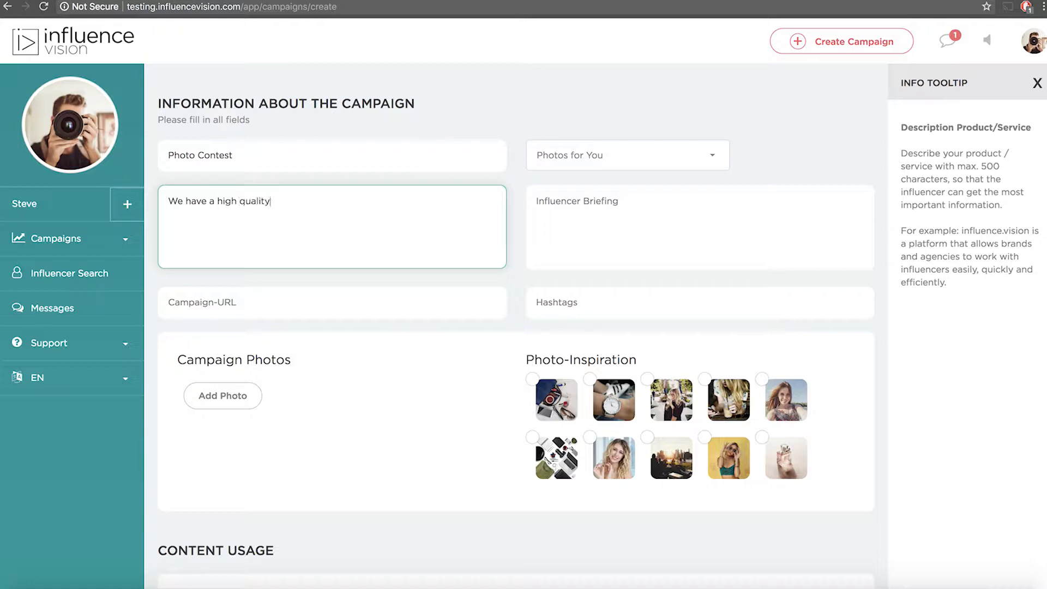
Complete the product description with the promoted photo service, its focus on wedding photos and event photography, and a request to check out the website's photos
text(would like to promote. Thi)
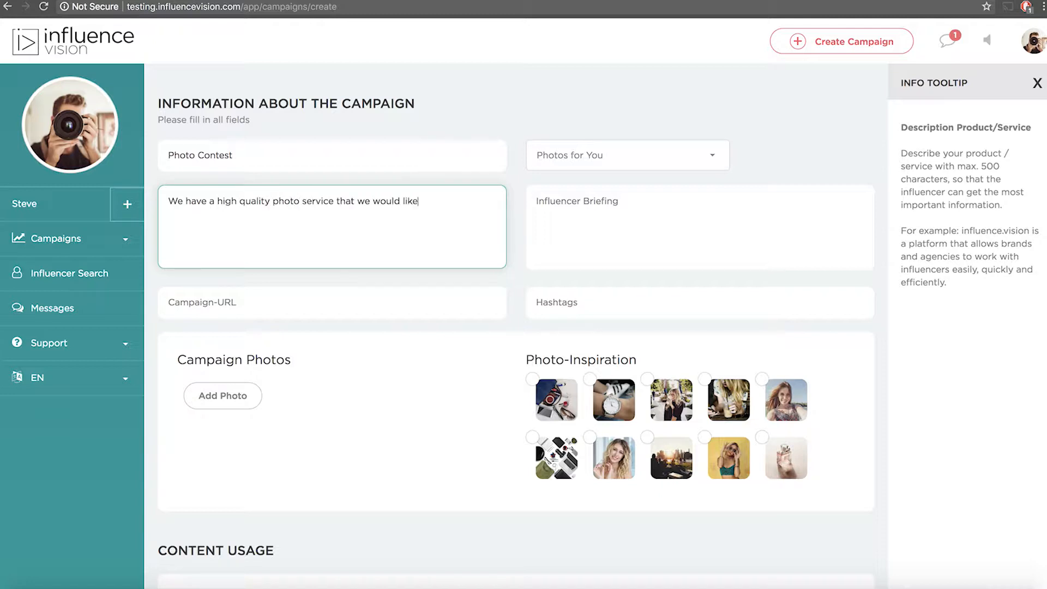
text(s service focuses on wedding photos)
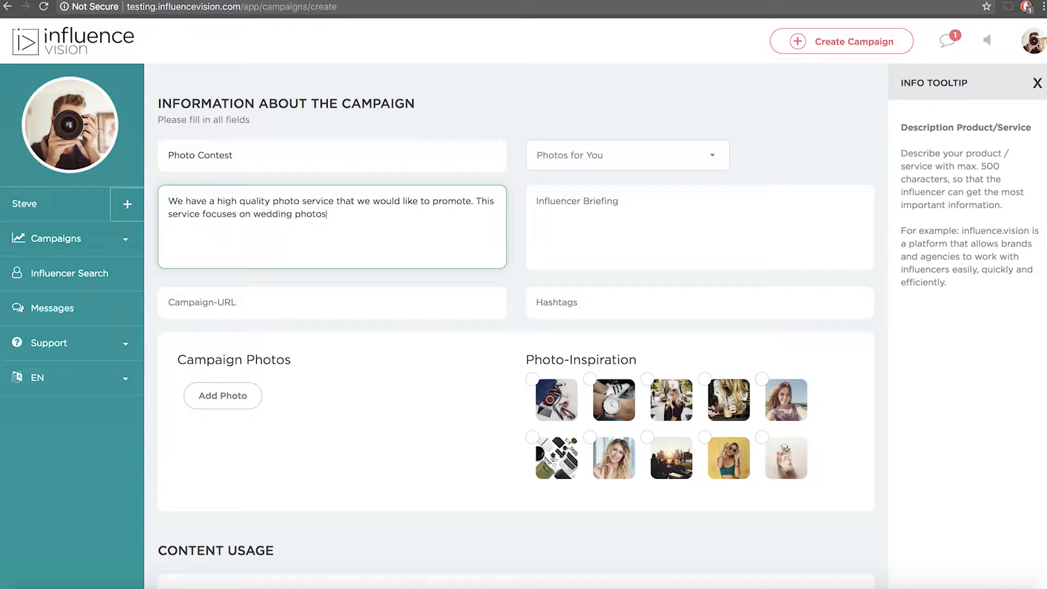
text( and event photography.)
text( Check out our website to se)
text(e the photos we like to take)
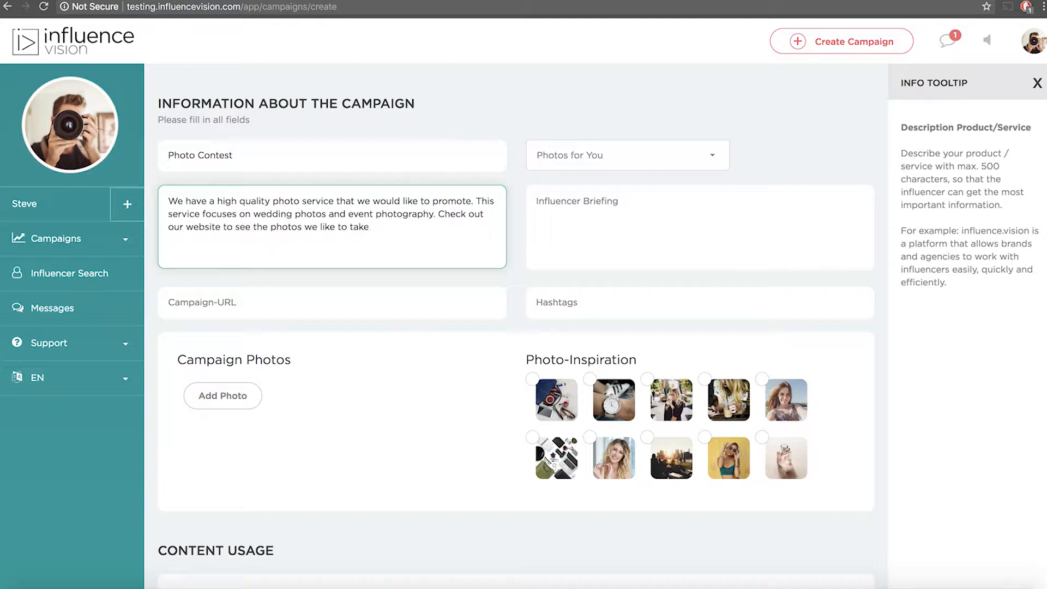
text(.)
Write in the influencer briefing that influencers should share their contest photos, include the rules and encourage their followers to enter as well
click(561, 203)
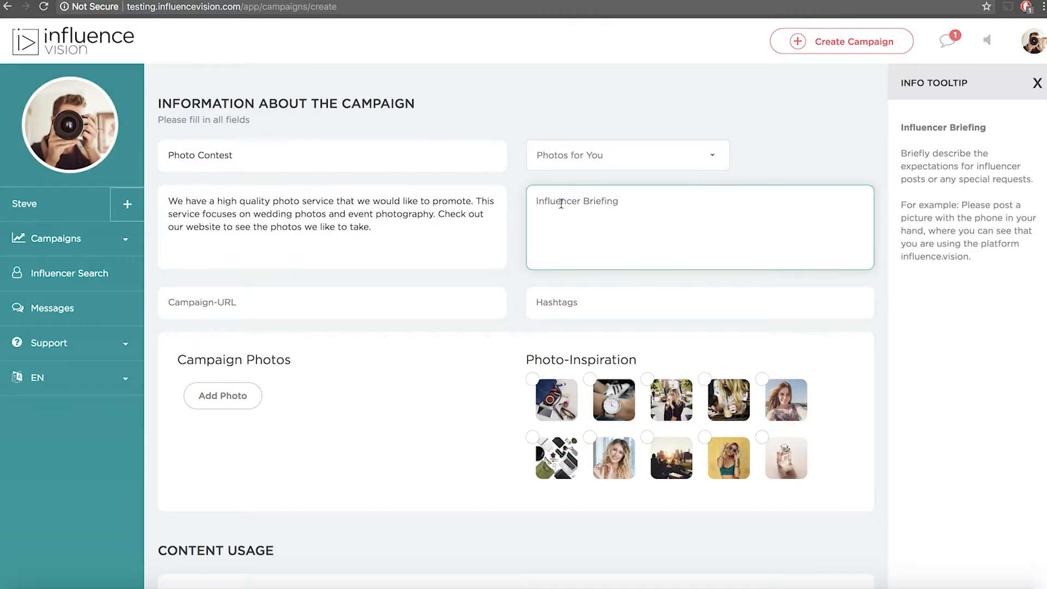
text(Influencer should share their photo)
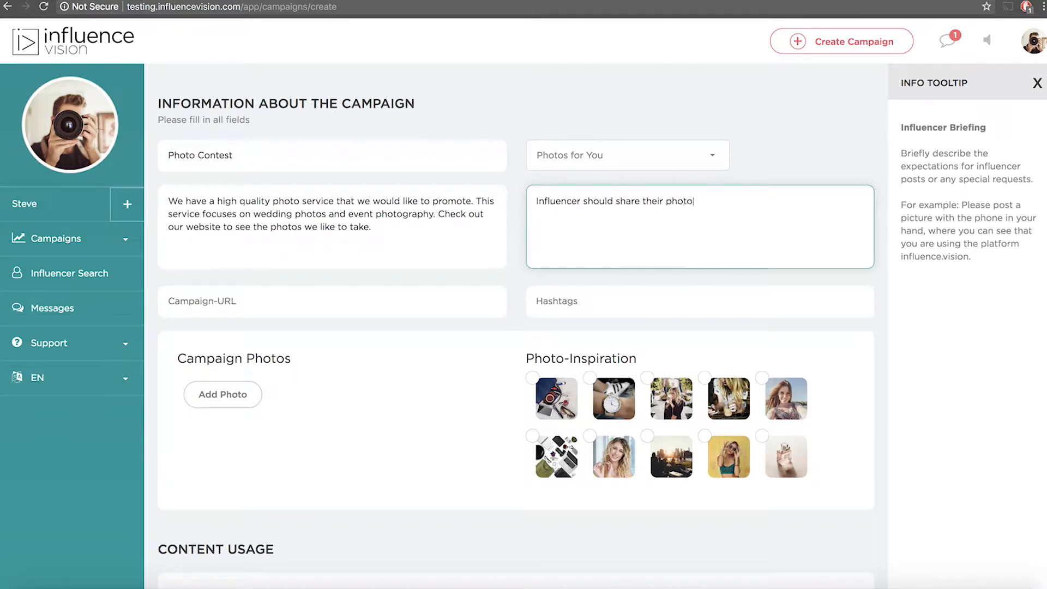
text(s for the photo contest. Mak)
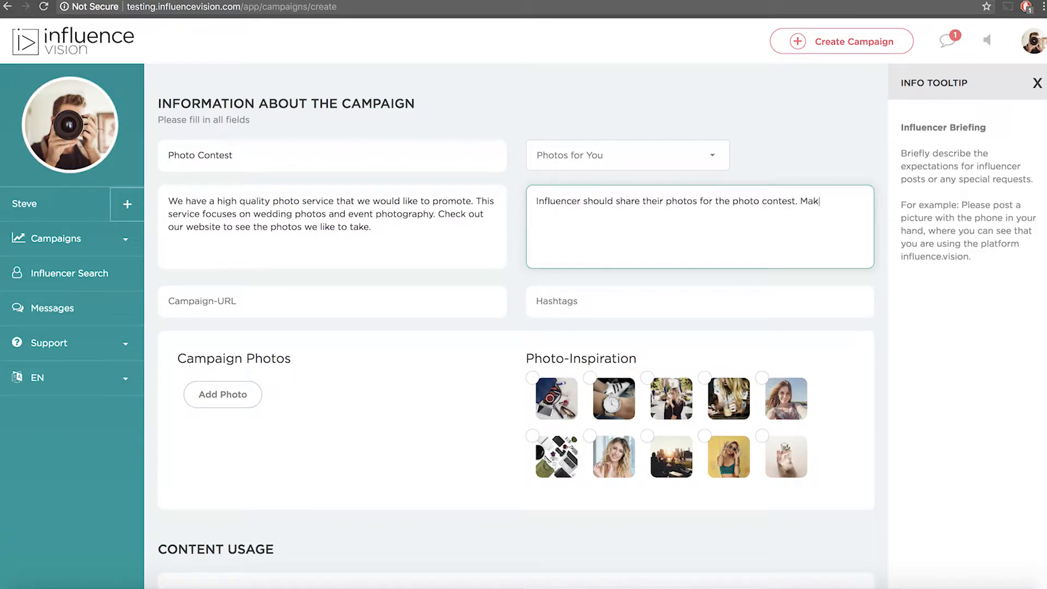
text(e sure to include the rules and encour)
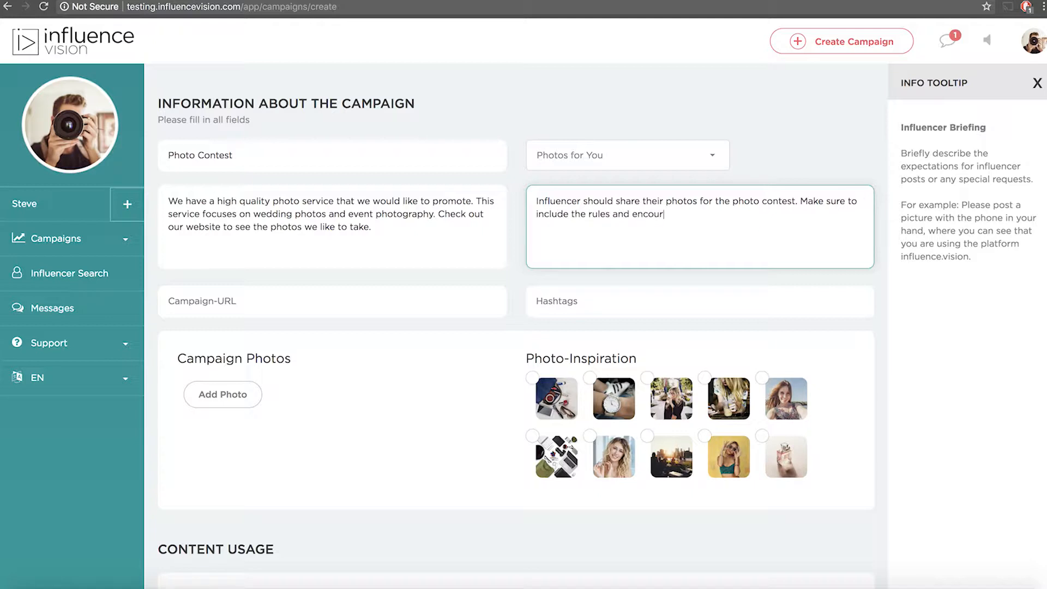
text(age your followers to enter the contest as well.)
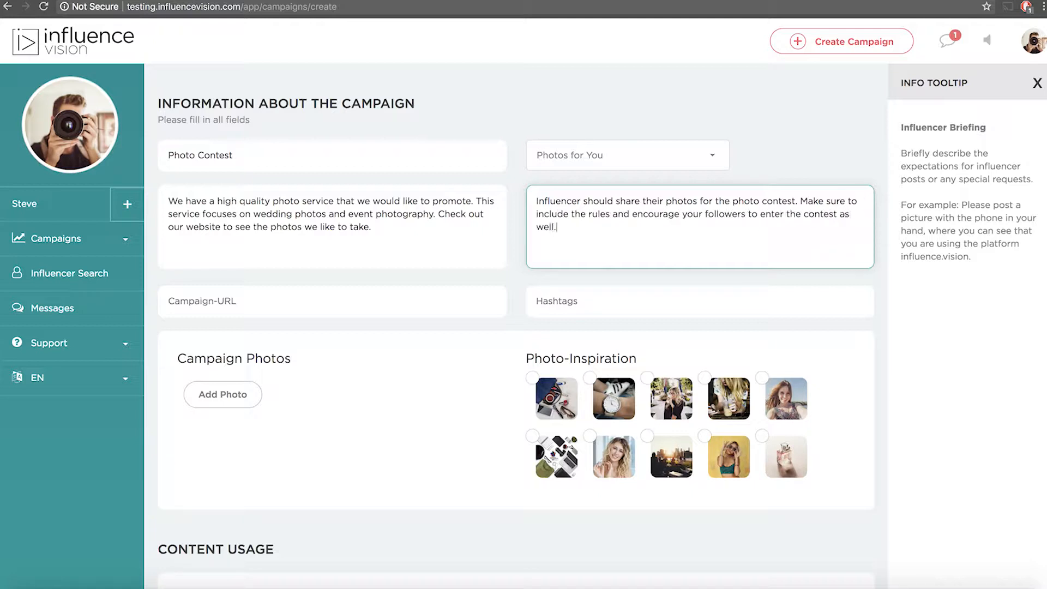
key(Return)
key(Return)
text(Rules:)
key(Return)
text(Like this post)
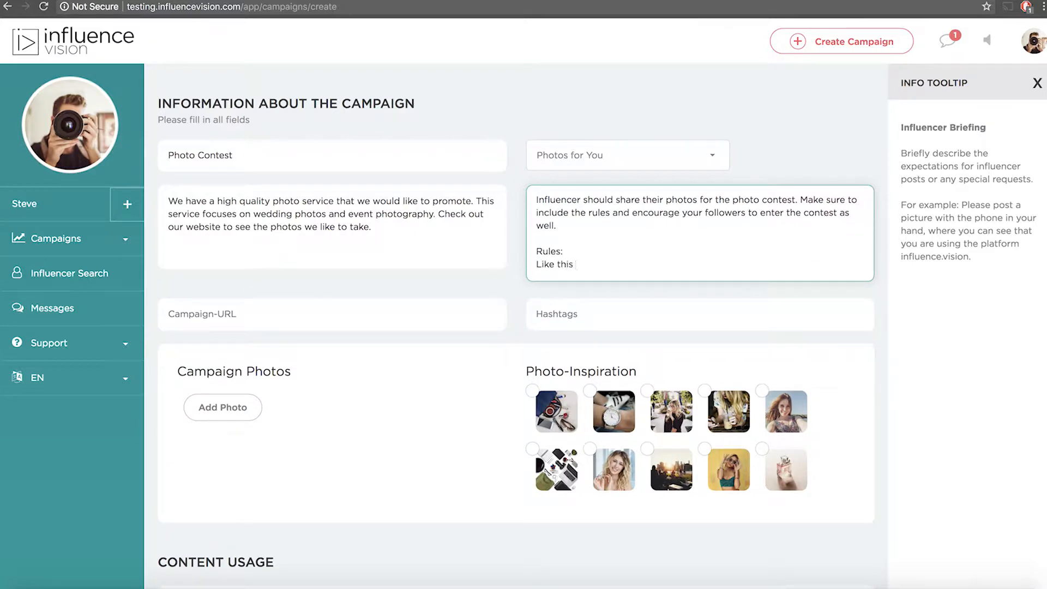
key(Return)
text(Share your photo with the #PhotosByYouPhotoCOntest)
key(BackSpace)
key(BackSpace)
key(BackSpace)
key(BackSpace)
key(BackSpace)
key(BackSpace)
text(ontest)
key(Return)
text(And Follow @Photos)
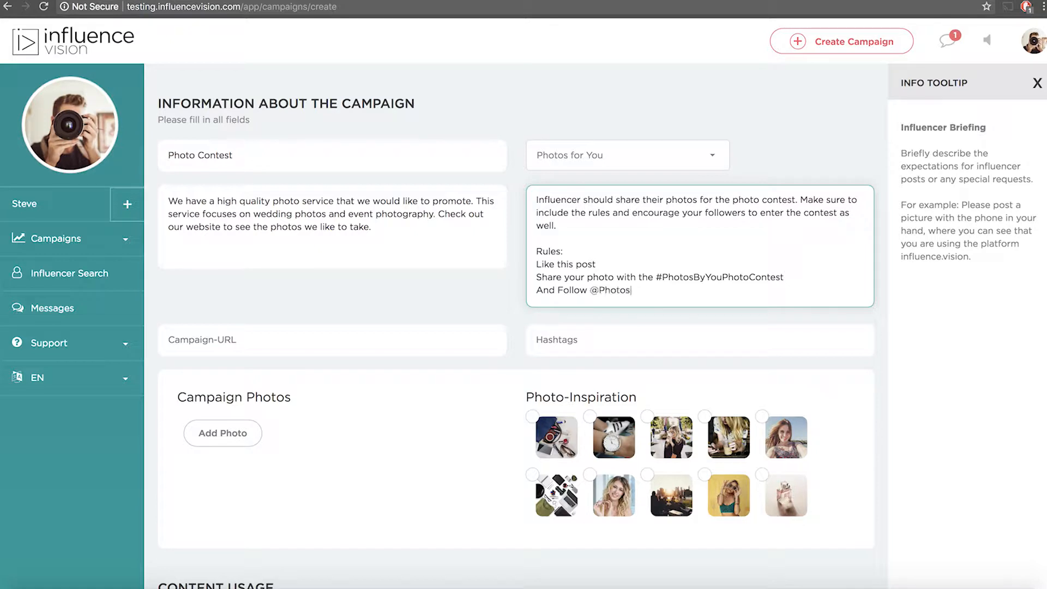
text(ByYouPhotoContest)
End the briefing with a request for dark filters and colors for the theme Blackout, and "Post to Instagram as well as Facebook"
key(Return)
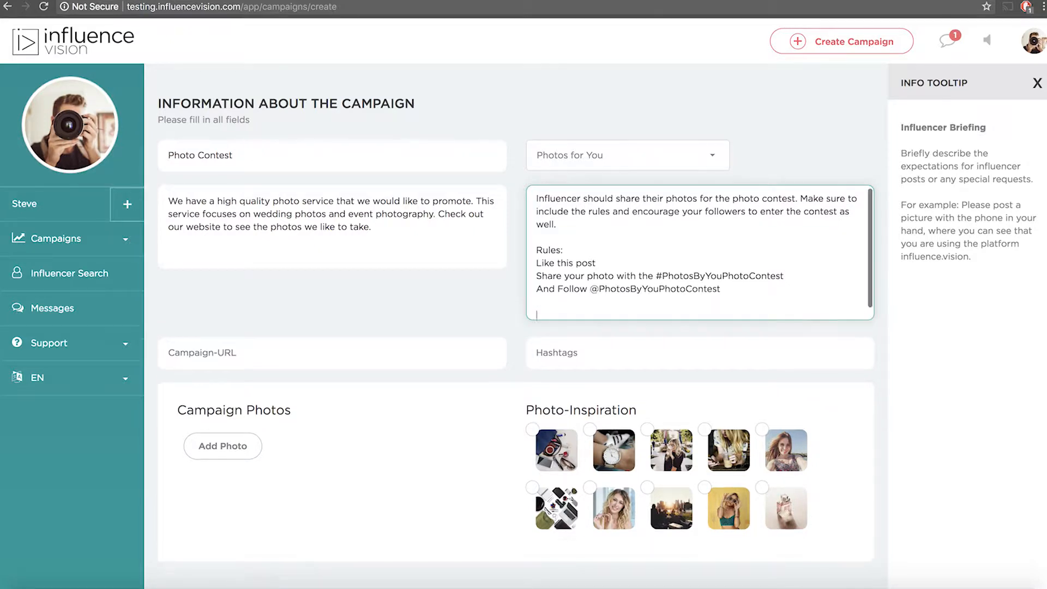
key(Return)
text(Use dark filters and colors for your photo contest entries as our theme i)
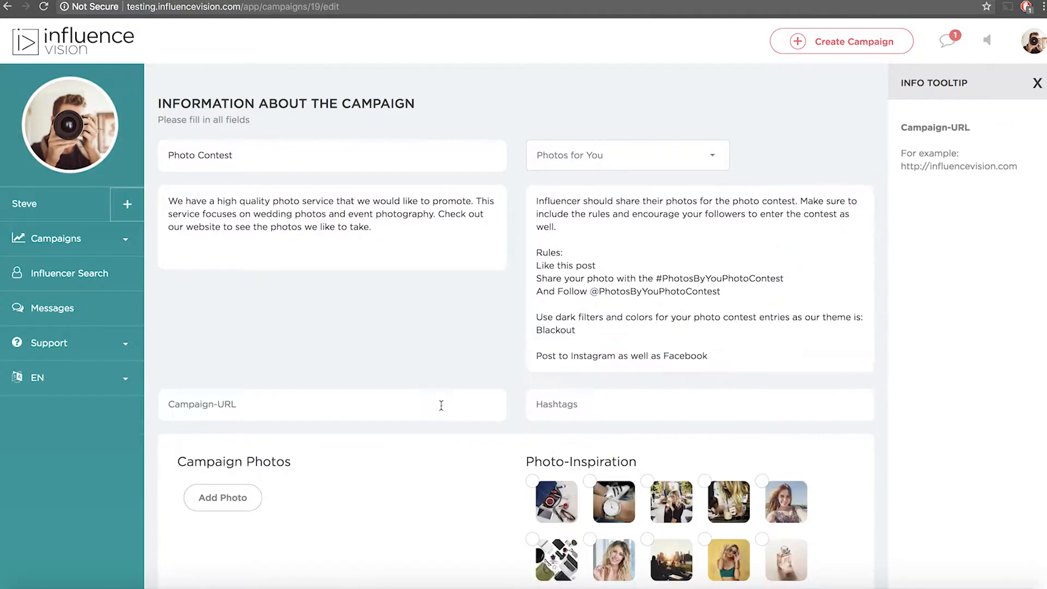
click(441, 404)
text(https://photosbyyou.com/contest)
click(555, 413)
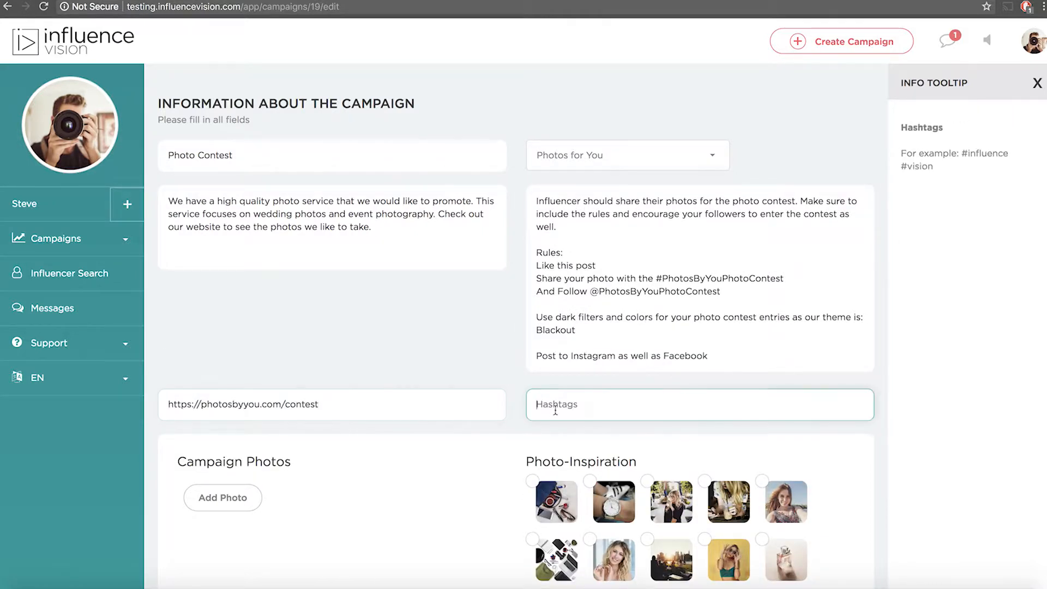
text(#ad #contest)
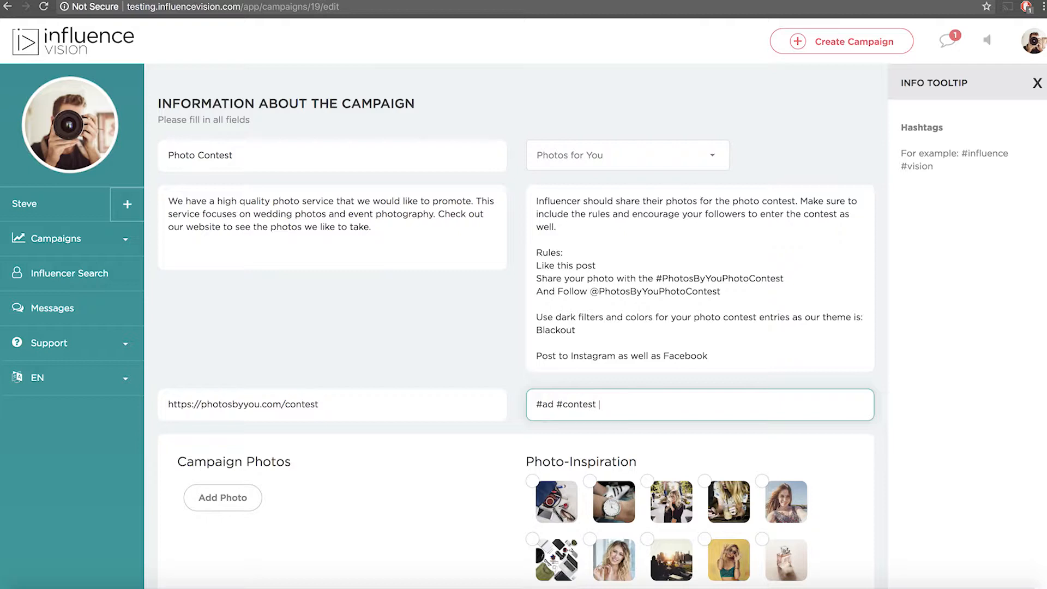
click(489, 440)
Upload the "antique-back...-733853.jpg" image from Downloads as the campaign photo
scroll(490, 440, down, 3)
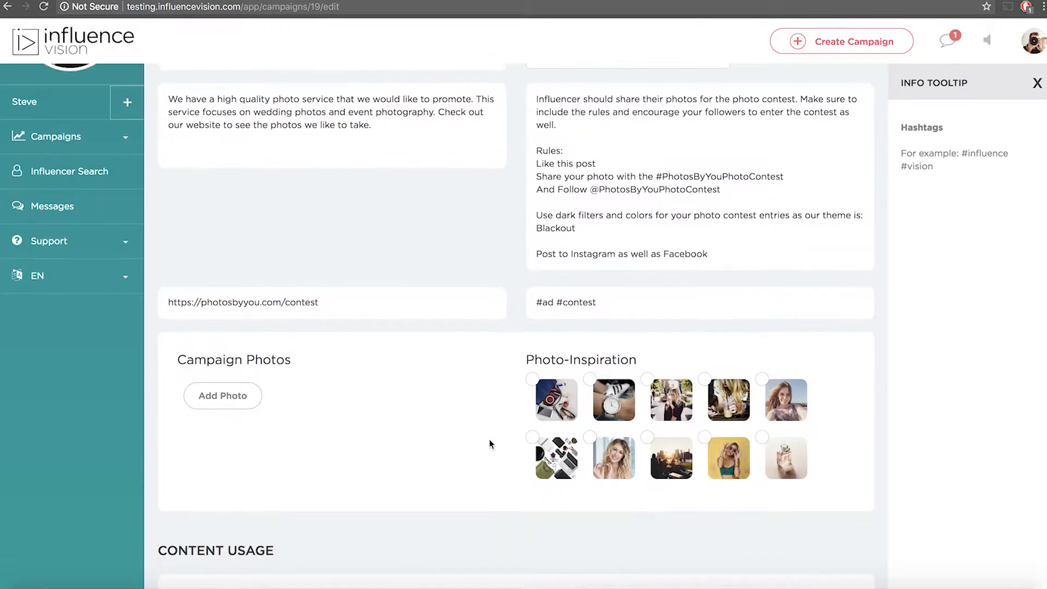
click(219, 394)
scroll(387, 181, down, 5)
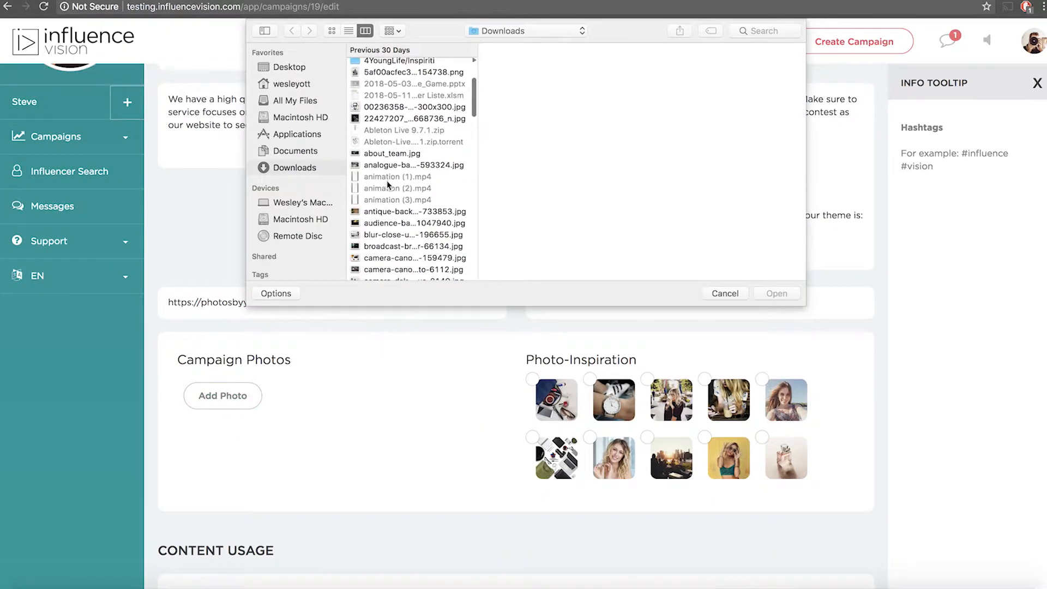
click(379, 212)
click(761, 293)
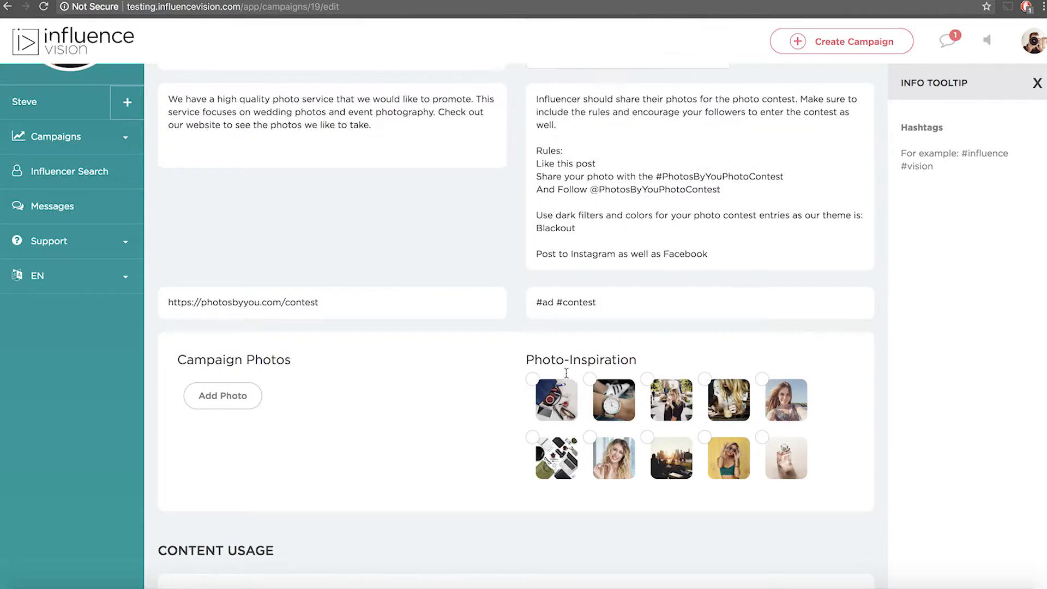
Select the pictures of the woman holding a drink and the city sunset as photo inspiration
mouse_move(730, 393)
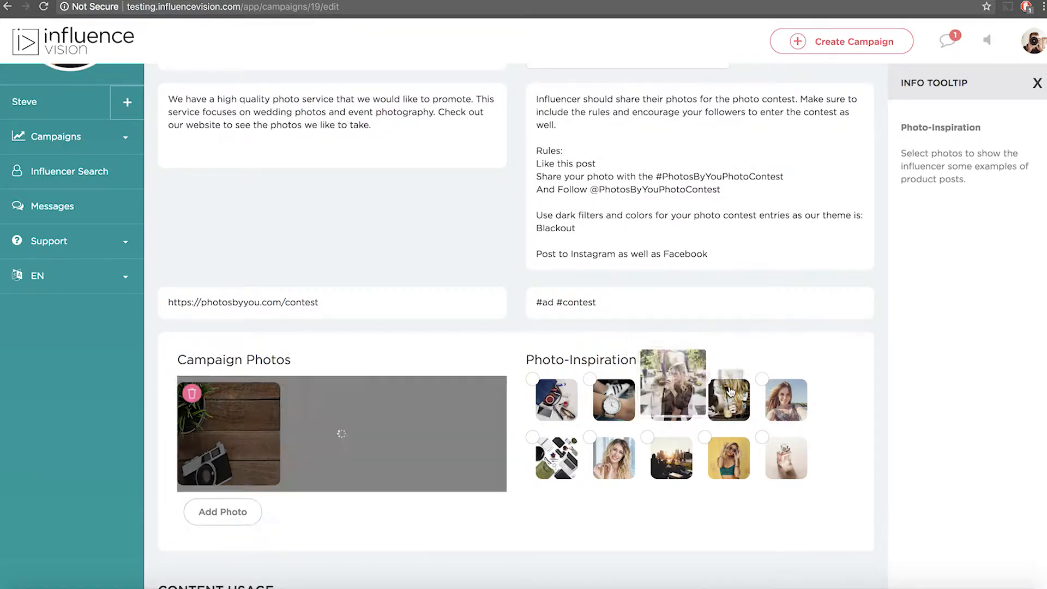
click(695, 424)
click(676, 452)
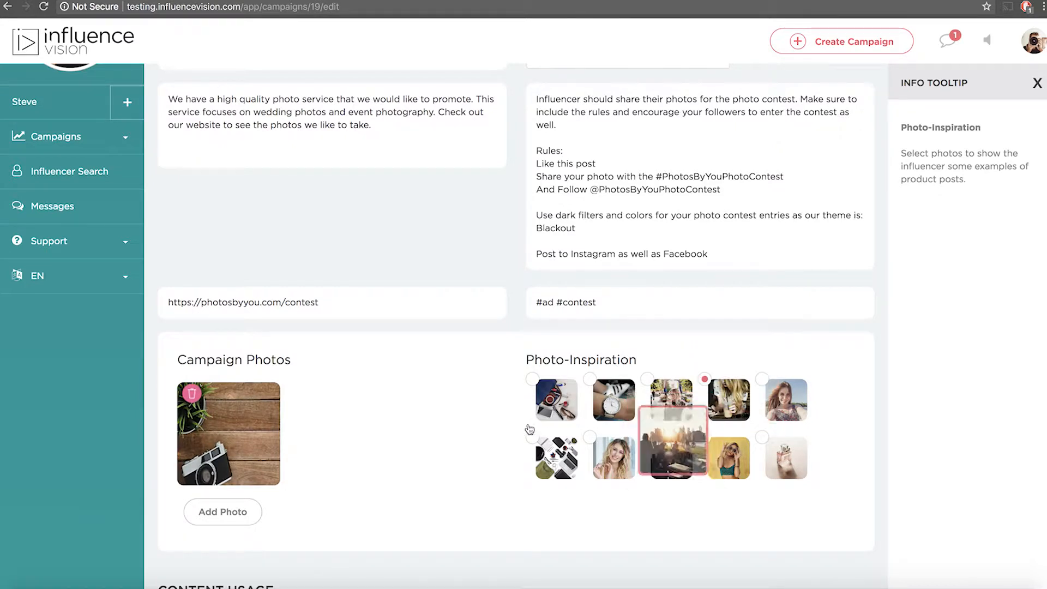
Add #win to the campaign hashtags after #contest
scroll(510, 416, down, 1)
click(641, 285)
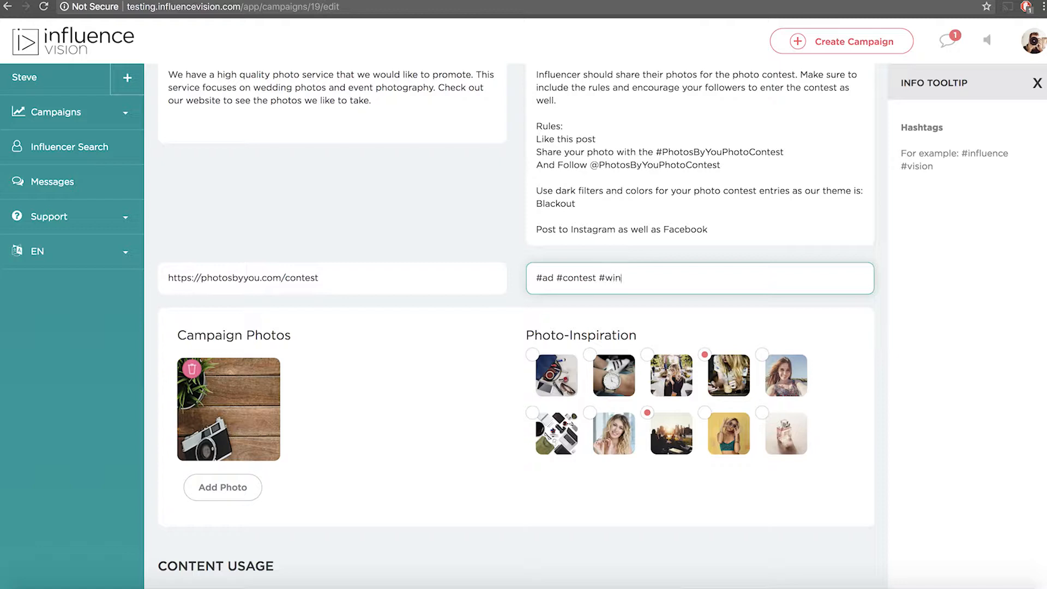
click(465, 362)
Try the content usage options for influencer channels and own brand channels, and settle on Both Channels (Influencer und Brand)
scroll(487, 355, down, 5)
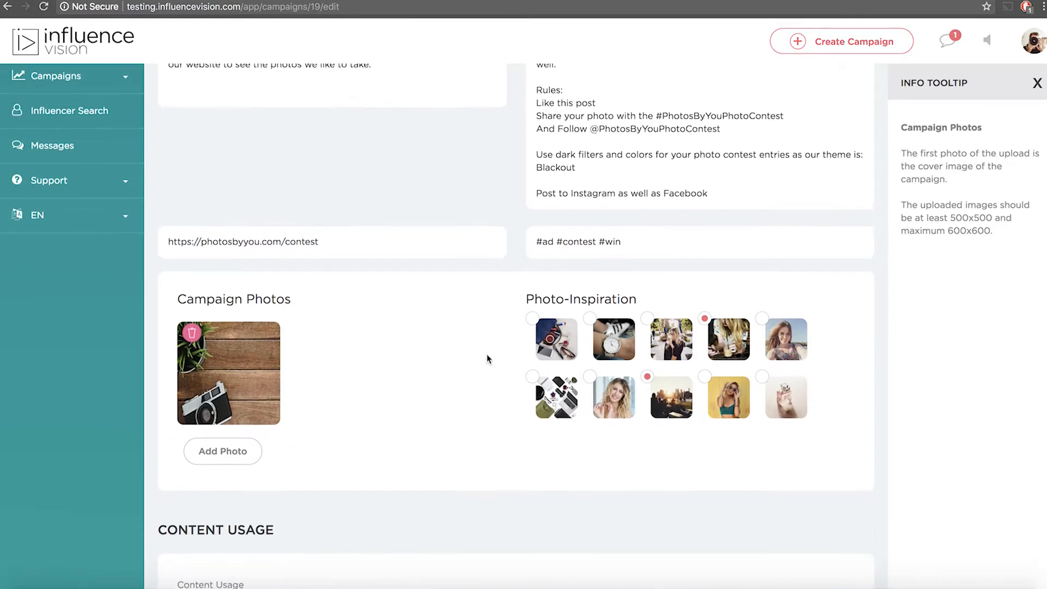
scroll(487, 359, down, 4)
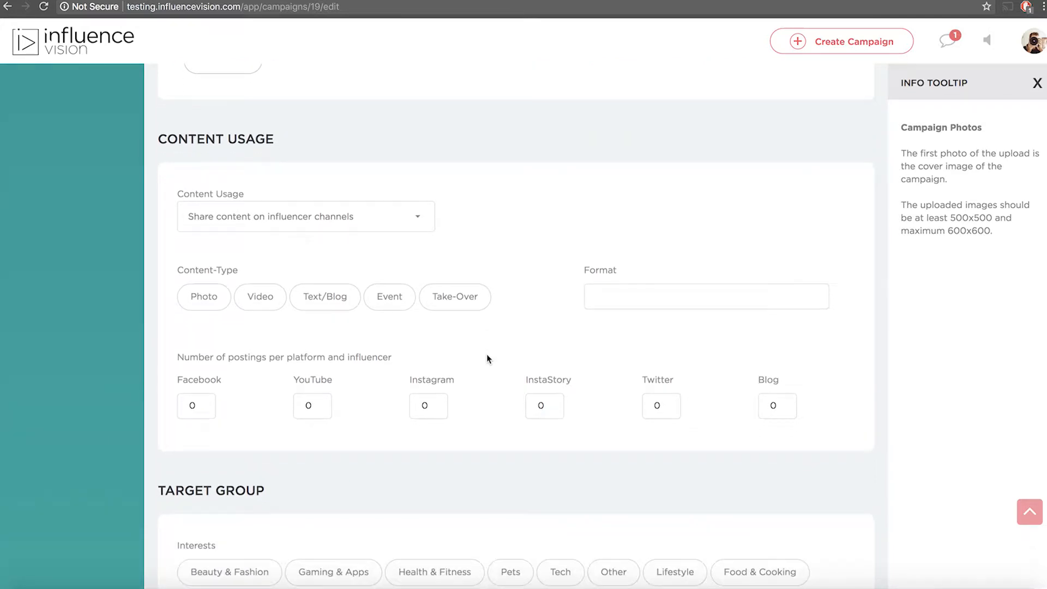
click(414, 214)
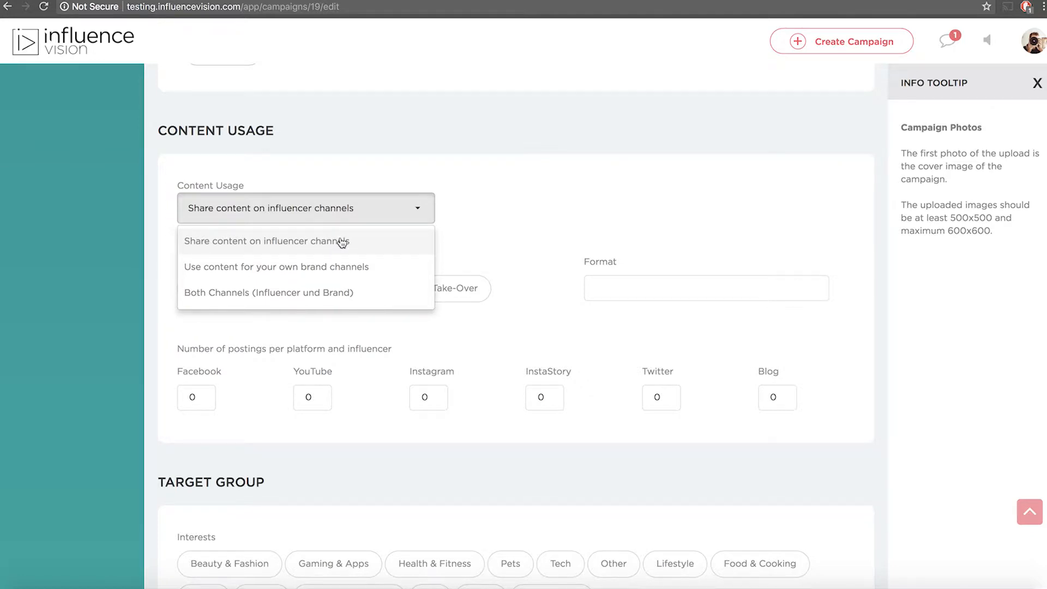
click(341, 242)
click(418, 208)
click(324, 268)
click(369, 208)
click(330, 292)
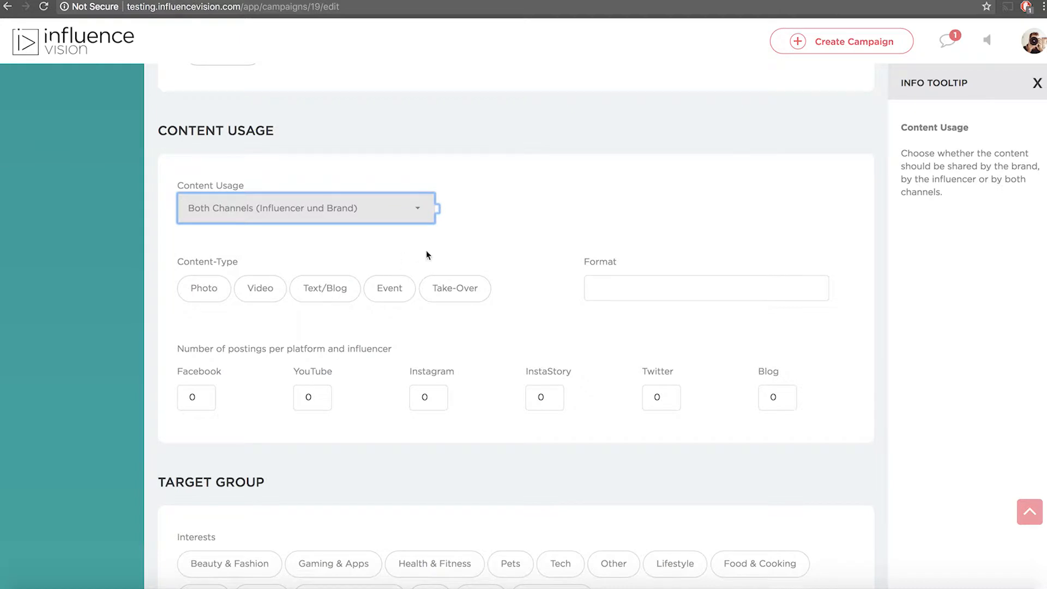
Choose Photo and Event as the content types and enter "High Quality Only" as the format
click(197, 292)
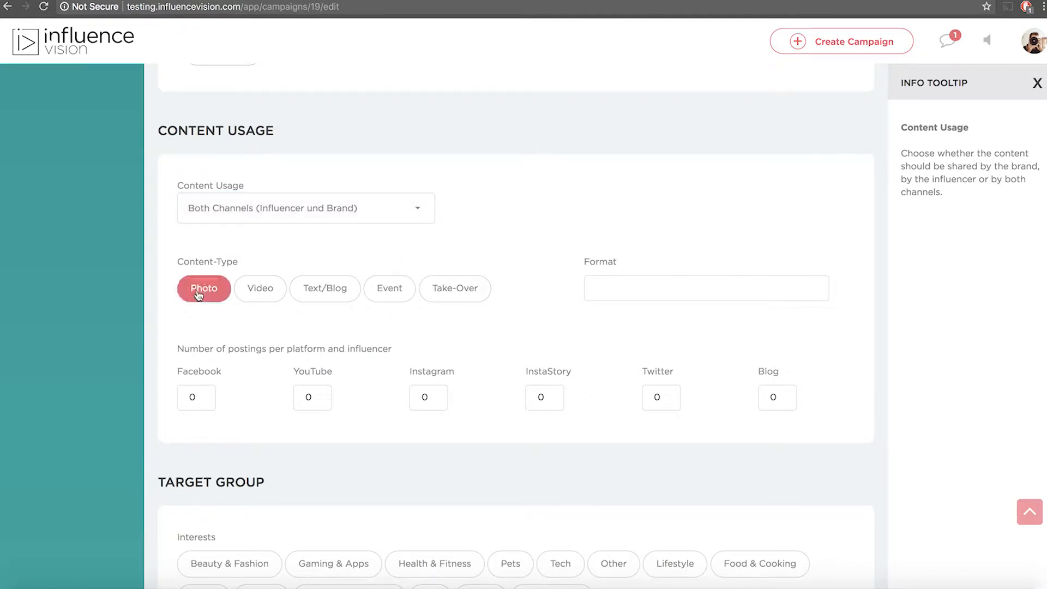
click(385, 289)
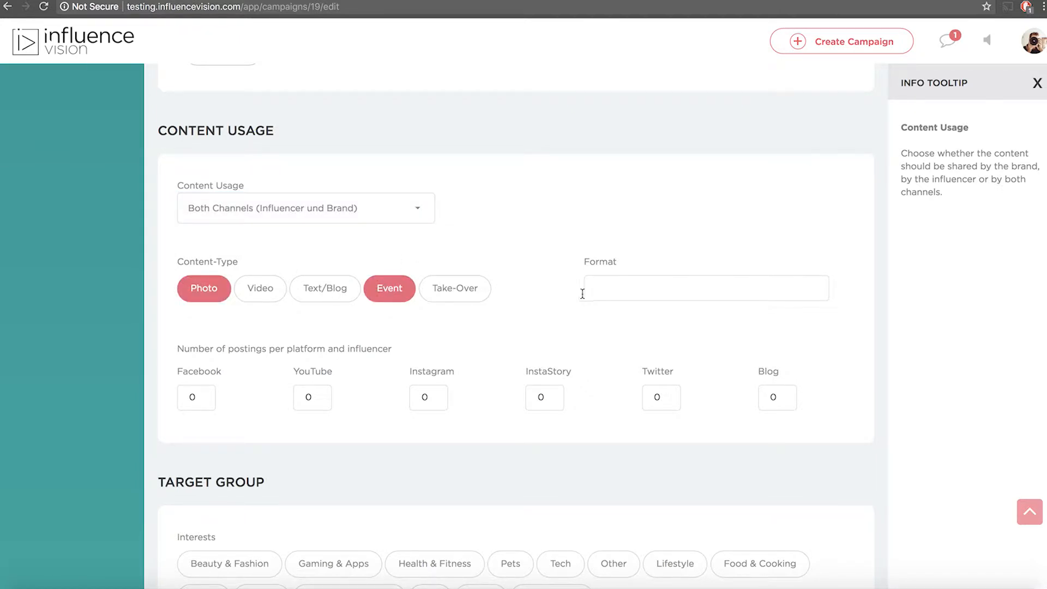
click(602, 287)
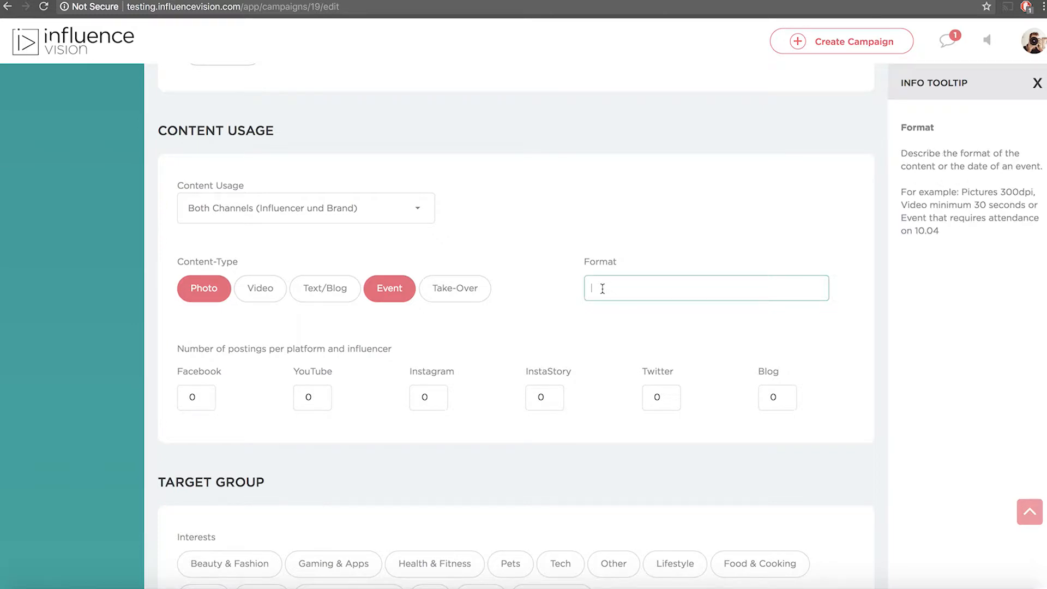
text(High Quality Only)
click(563, 295)
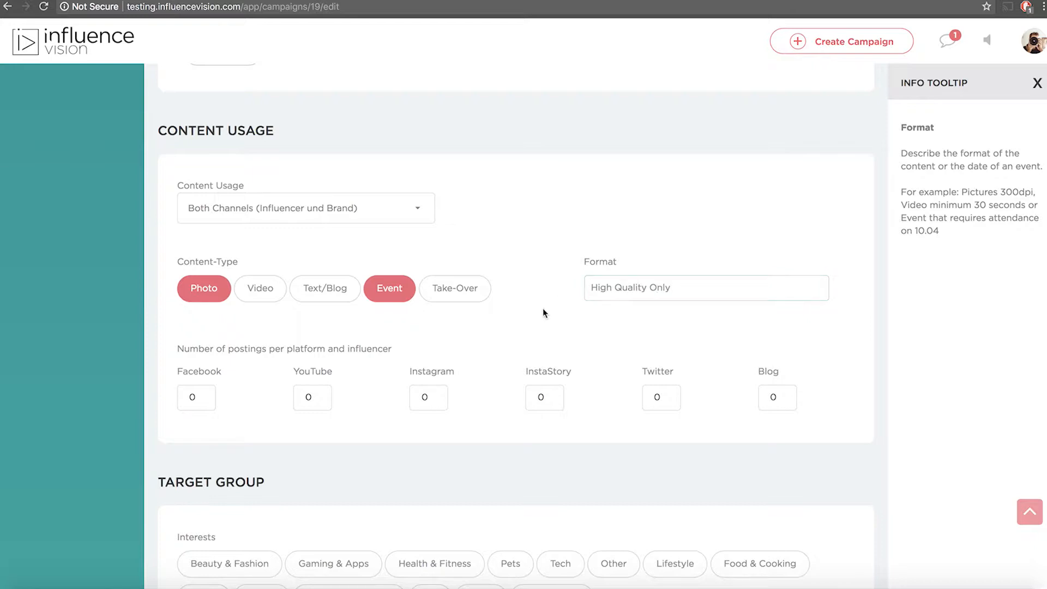
Set the number of postings per influencer to 2 for Facebook, 1 for Instagram and 2 for InstaStory
click(207, 392)
click(436, 394)
click(553, 396)
click(553, 396)
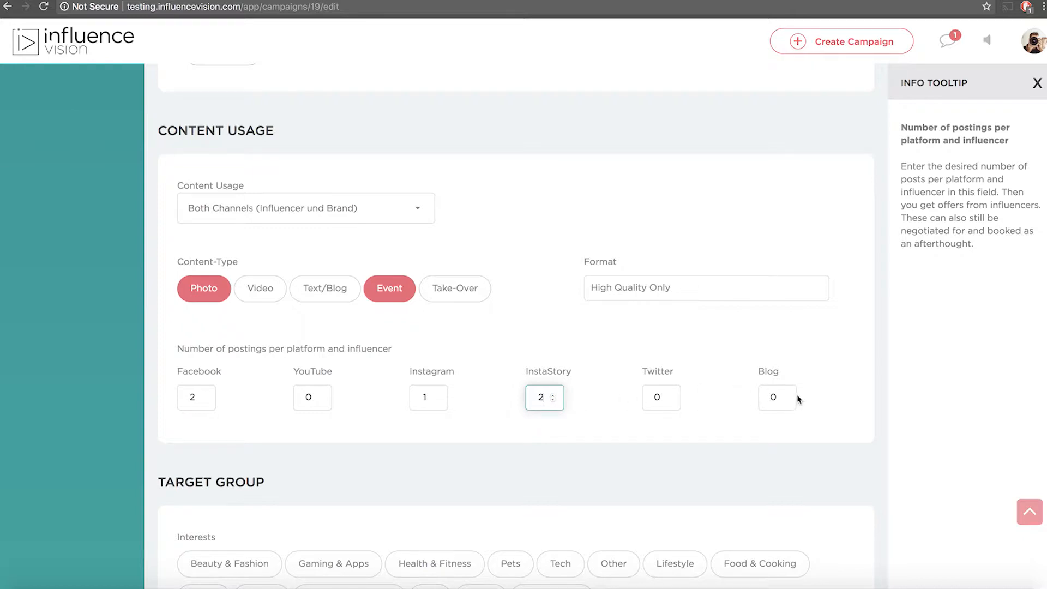
Select Beauty & Fashion, Travel, Tech and Lifestyle as the target group's interests
scroll(648, 385, down, 6)
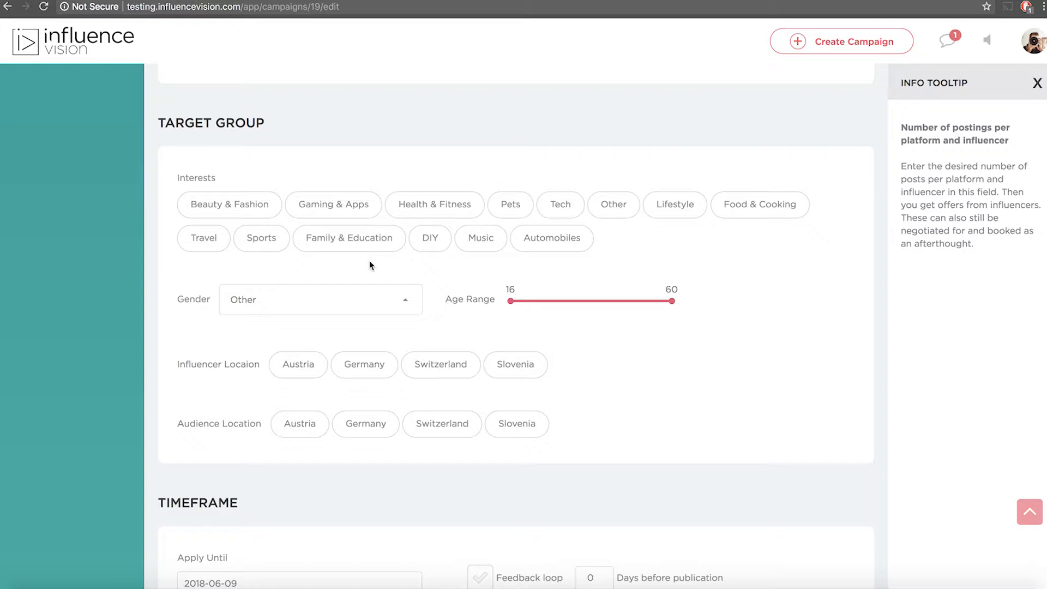
click(236, 211)
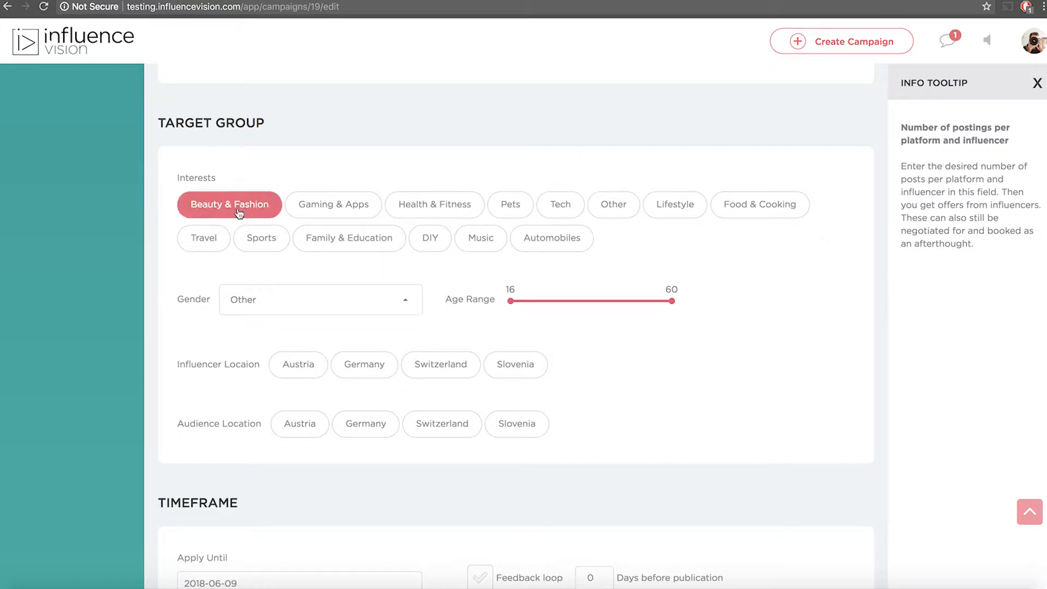
click(209, 235)
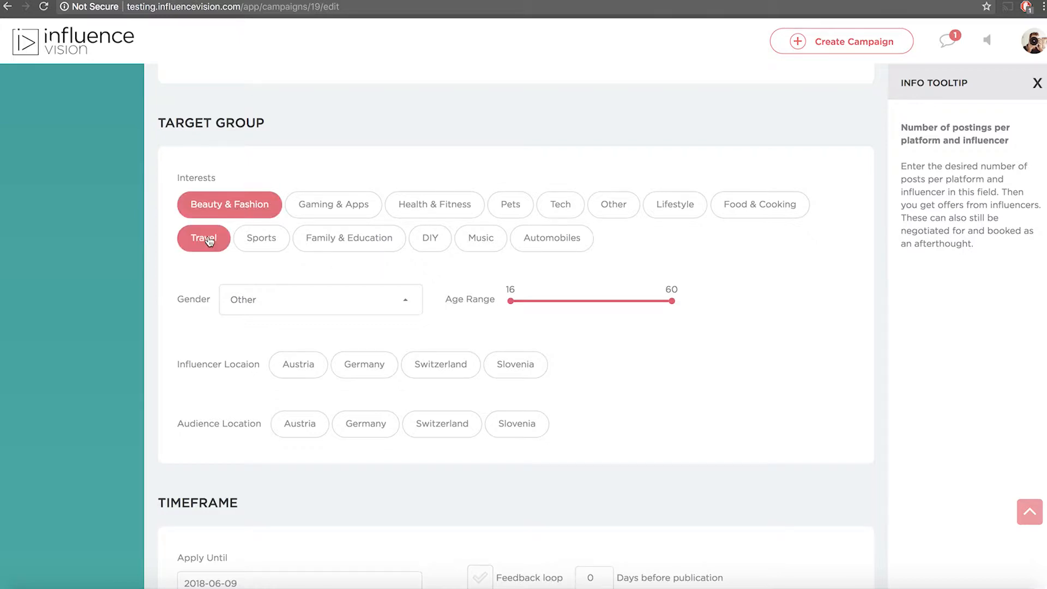
click(552, 211)
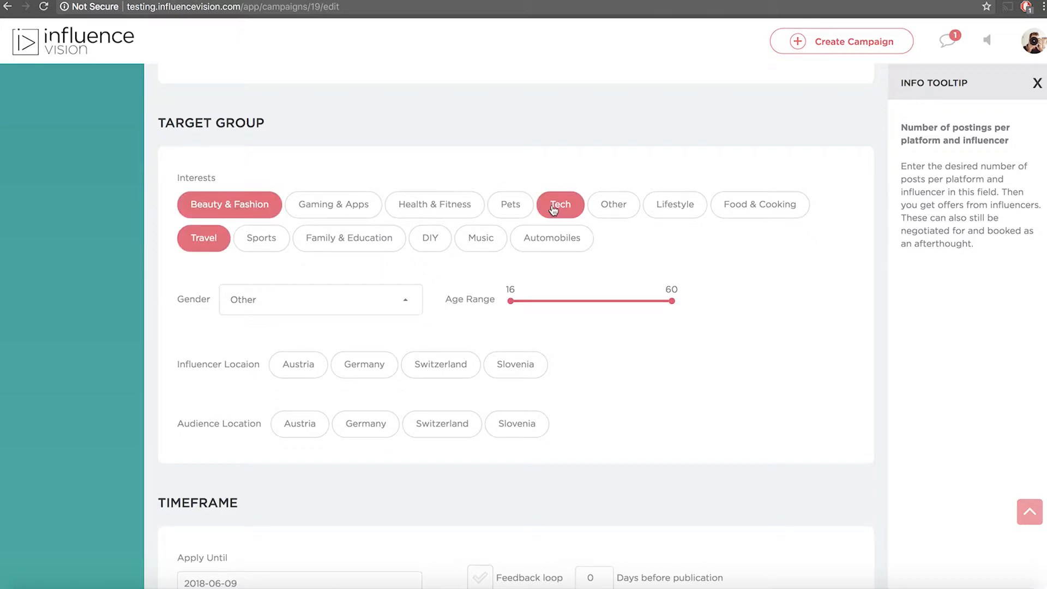
click(676, 208)
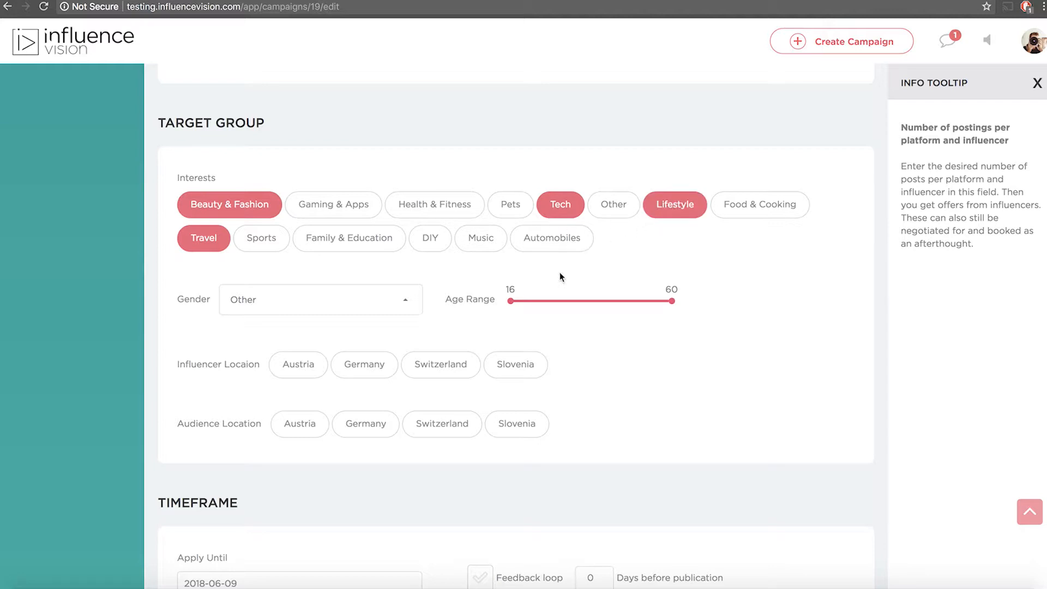
Set the target group's age range to 16–42 and choose Austria as the influencer location
drag(629, 307, 595, 307)
click(313, 370)
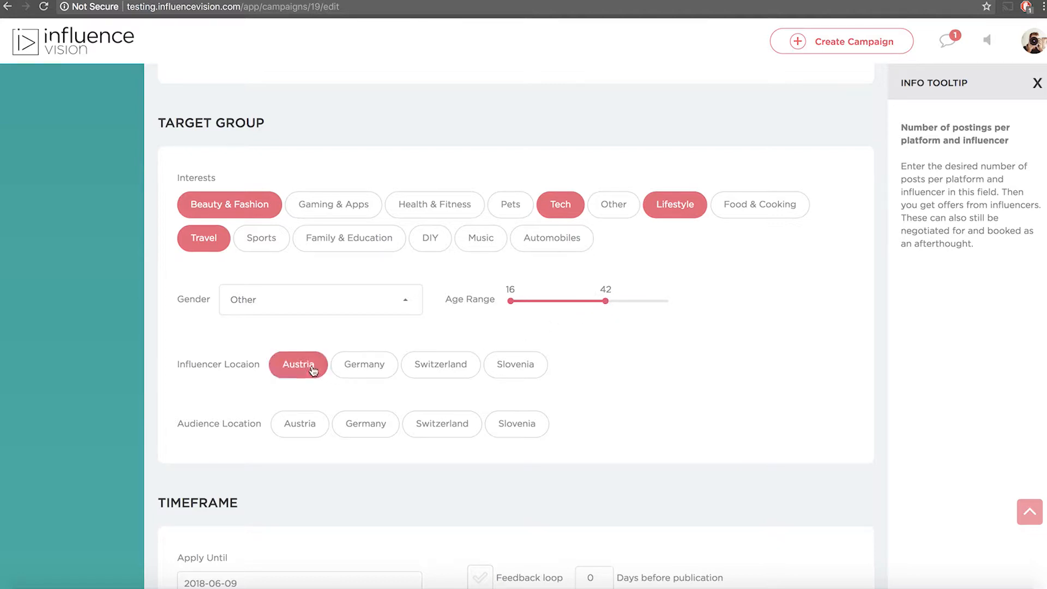
Add Germany and Switzerland as influencer locations, choose Austria, Germany and Switzerland as audience locations, and include Other among the interests
click(310, 425)
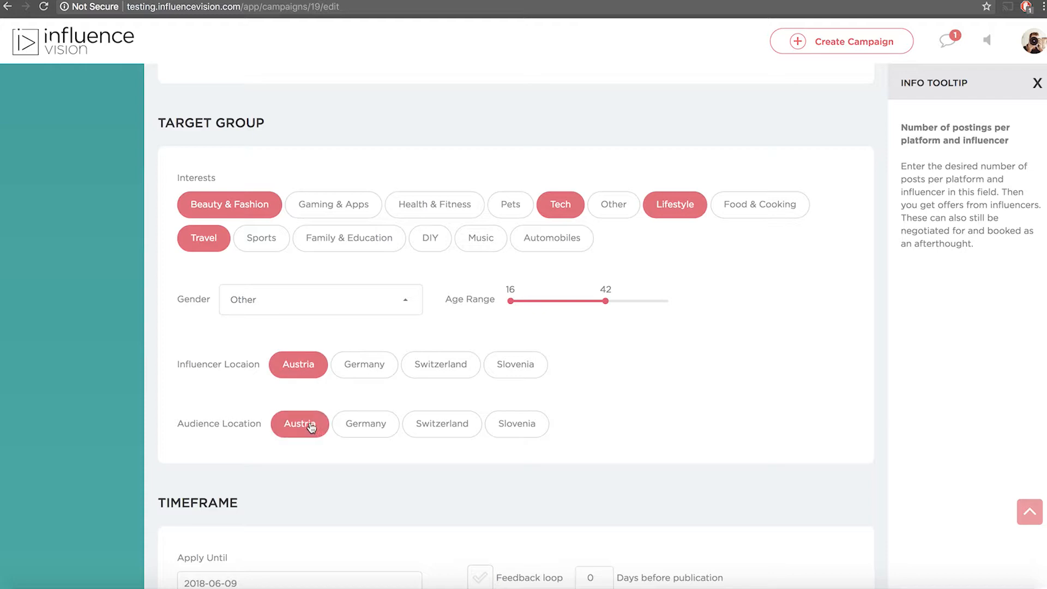
click(388, 370)
click(422, 372)
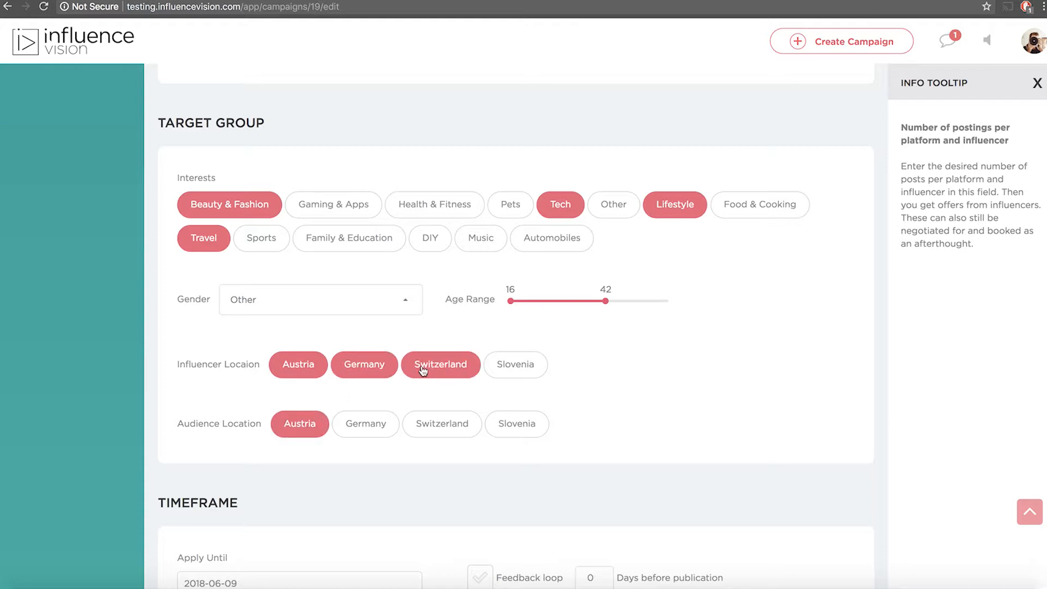
click(390, 428)
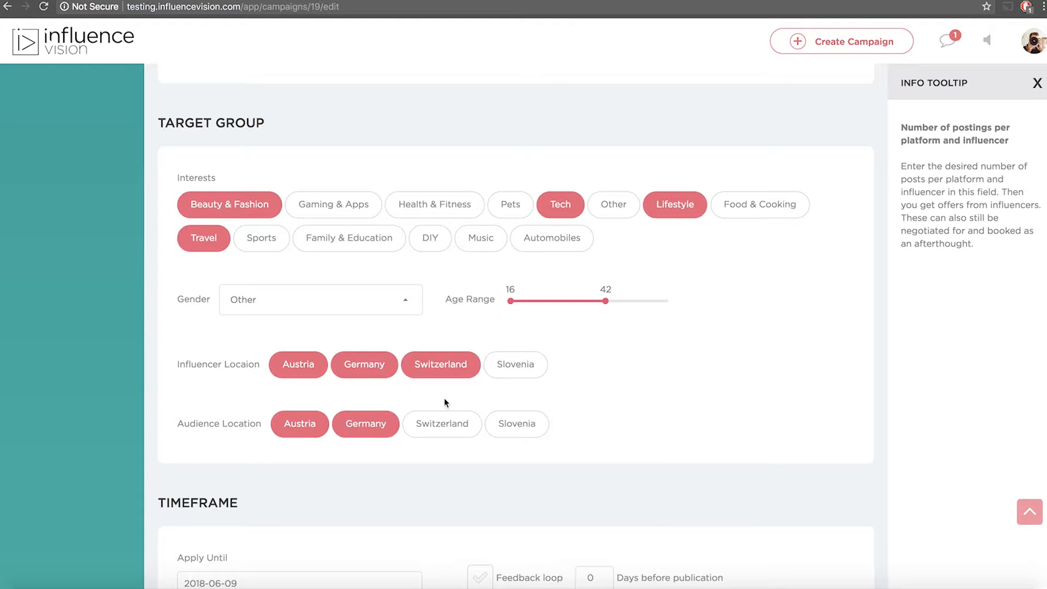
click(442, 430)
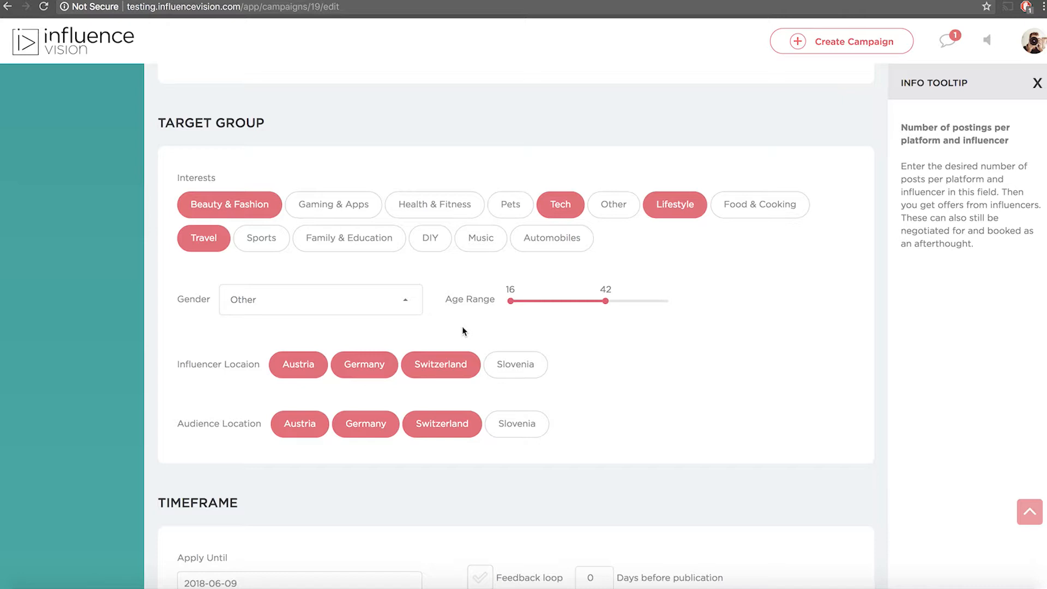
click(613, 208)
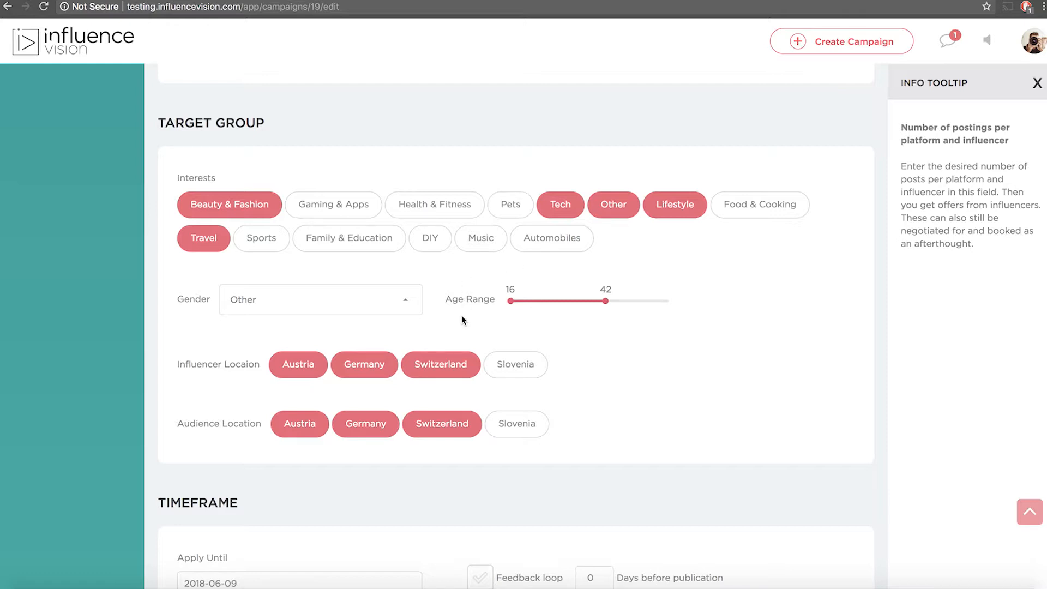
click(441, 366)
click(435, 419)
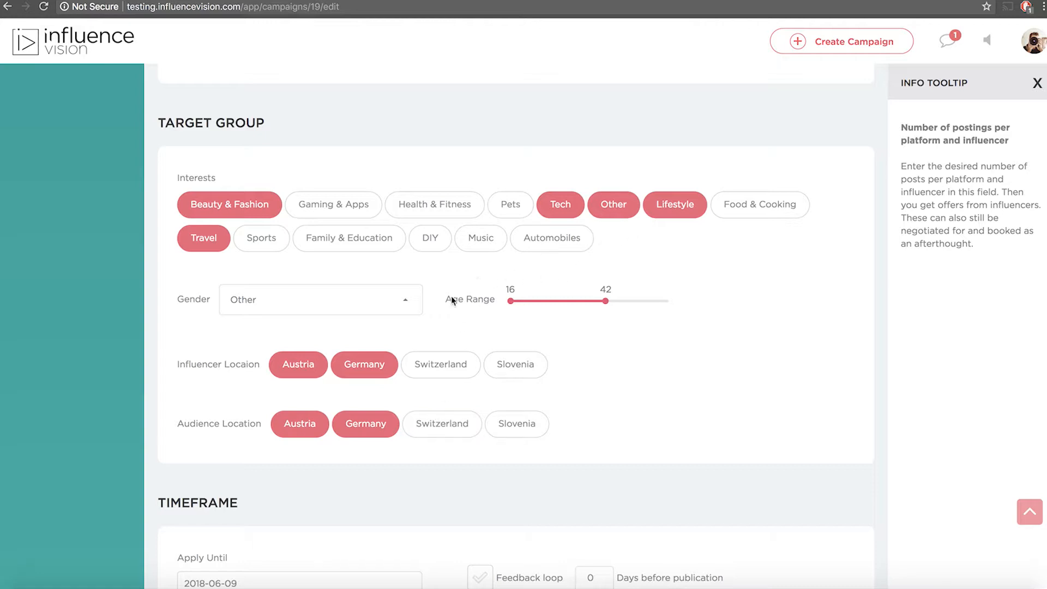
click(440, 367)
click(439, 424)
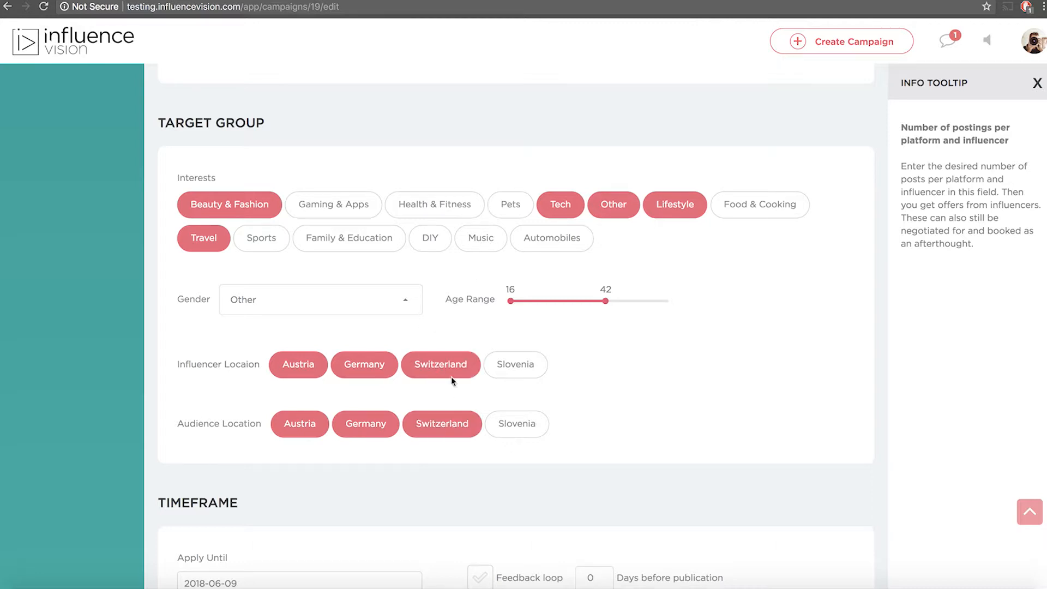
Set the campaign's application deadline in the timeframe section to 2018-07-07
scroll(452, 377, down, 5)
scroll(453, 379, down, 2)
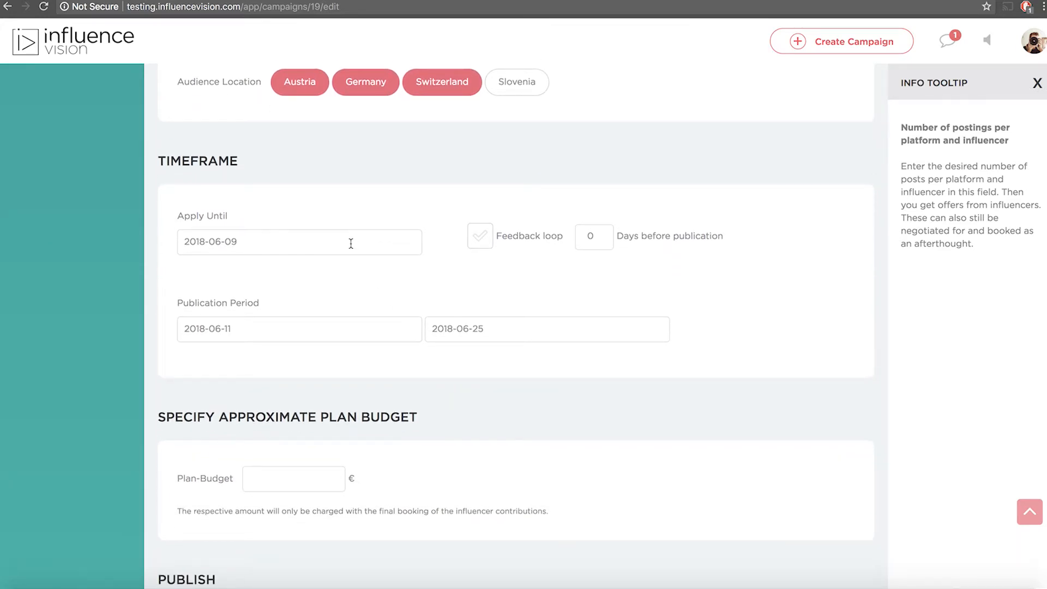
click(351, 244)
click(322, 280)
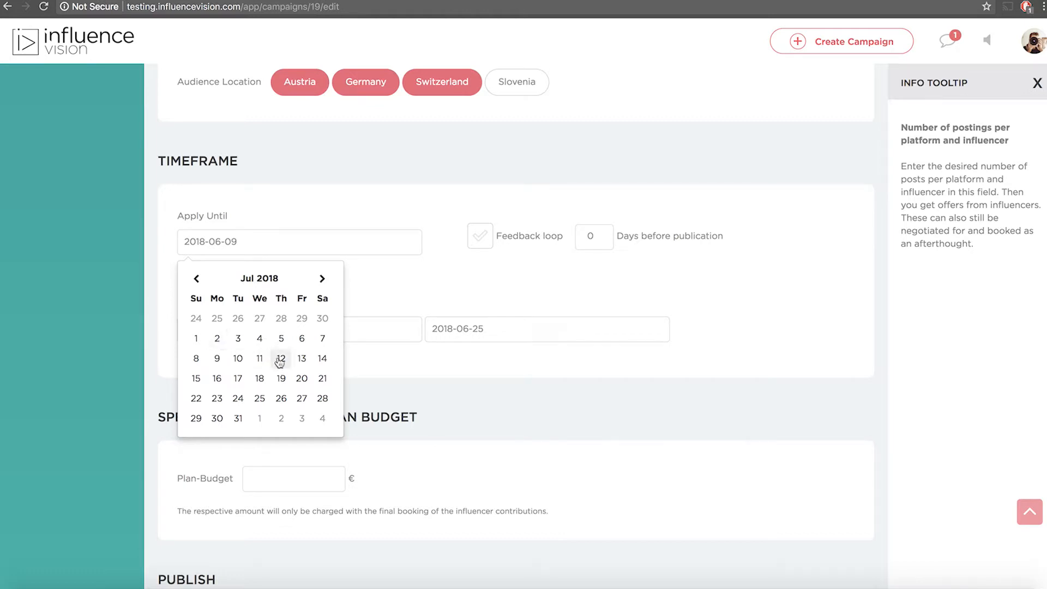
click(323, 339)
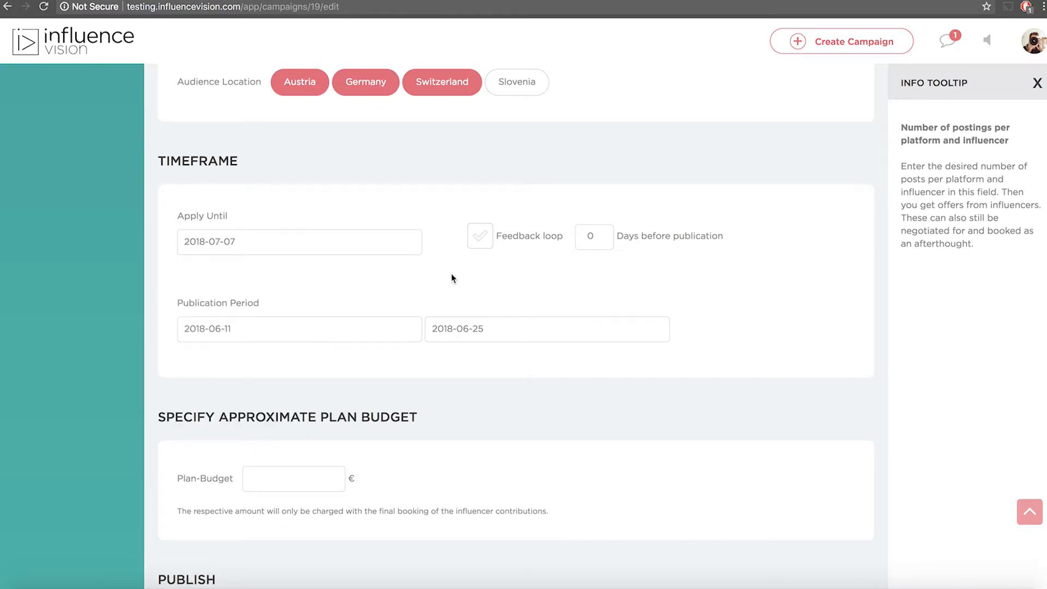
Enable the feedback loop and set it to 3 days before publication
click(480, 238)
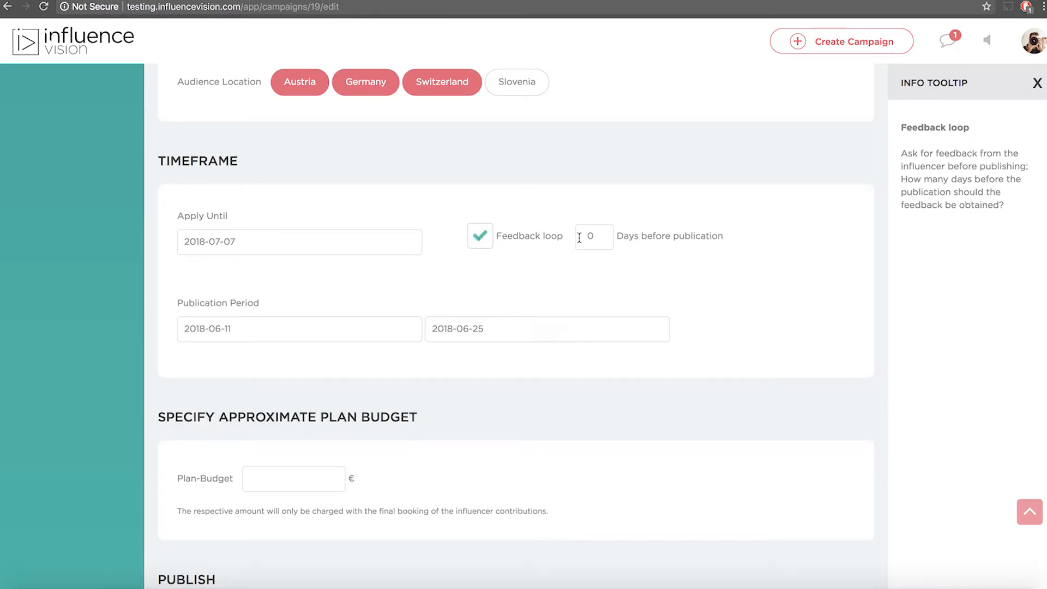
click(604, 235)
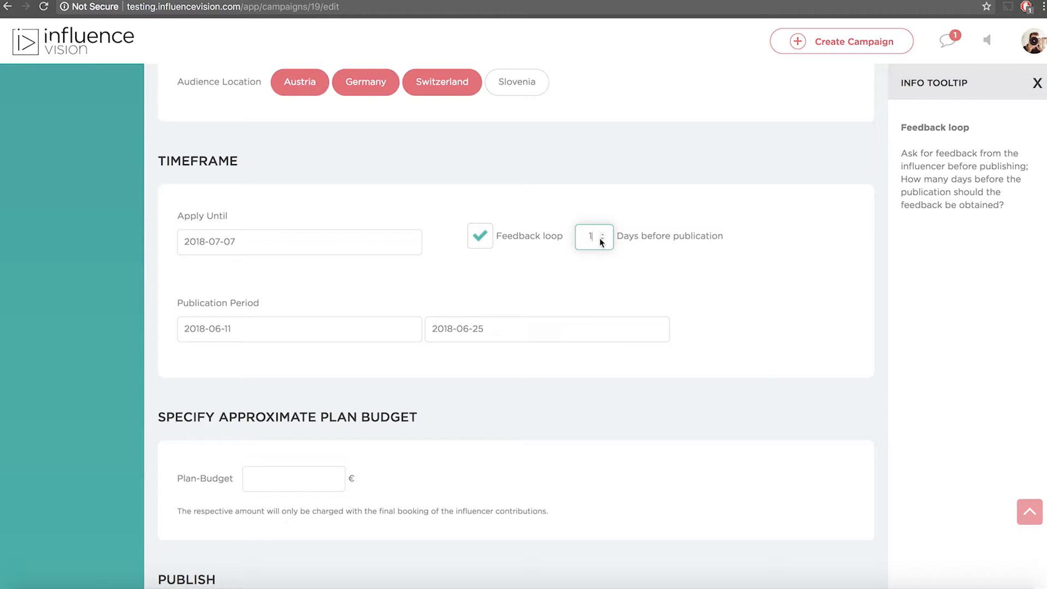
double_click(604, 235)
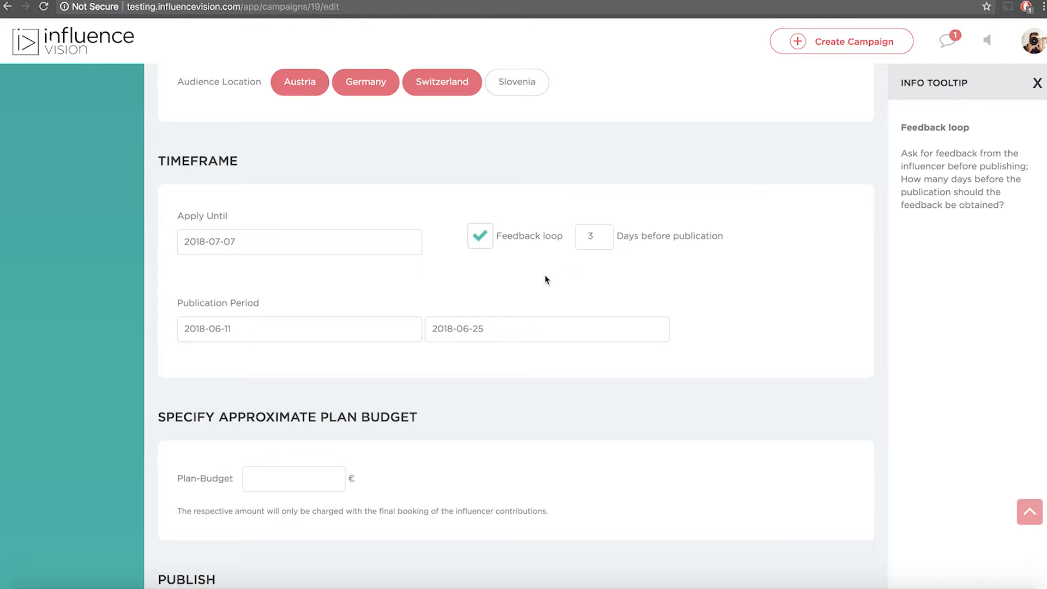
Set the start date of the publication period to 2018-07-16
click(269, 330)
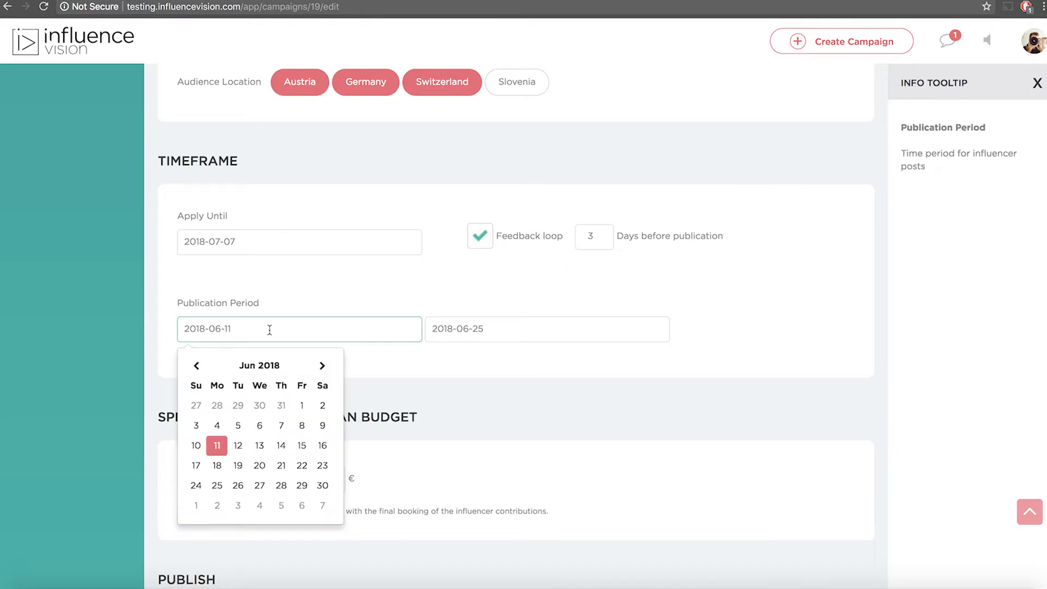
click(324, 366)
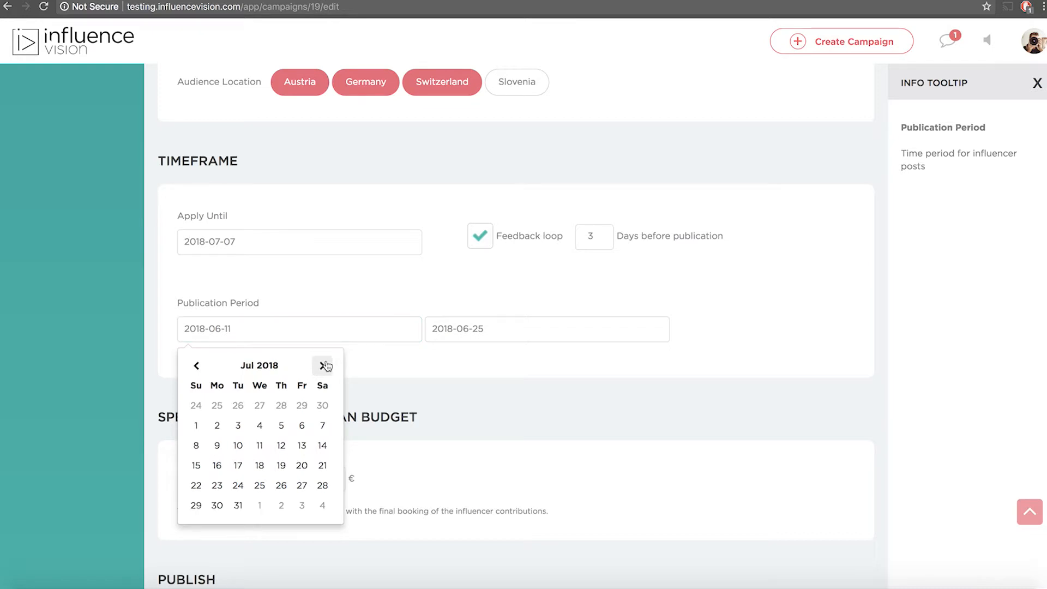
click(217, 465)
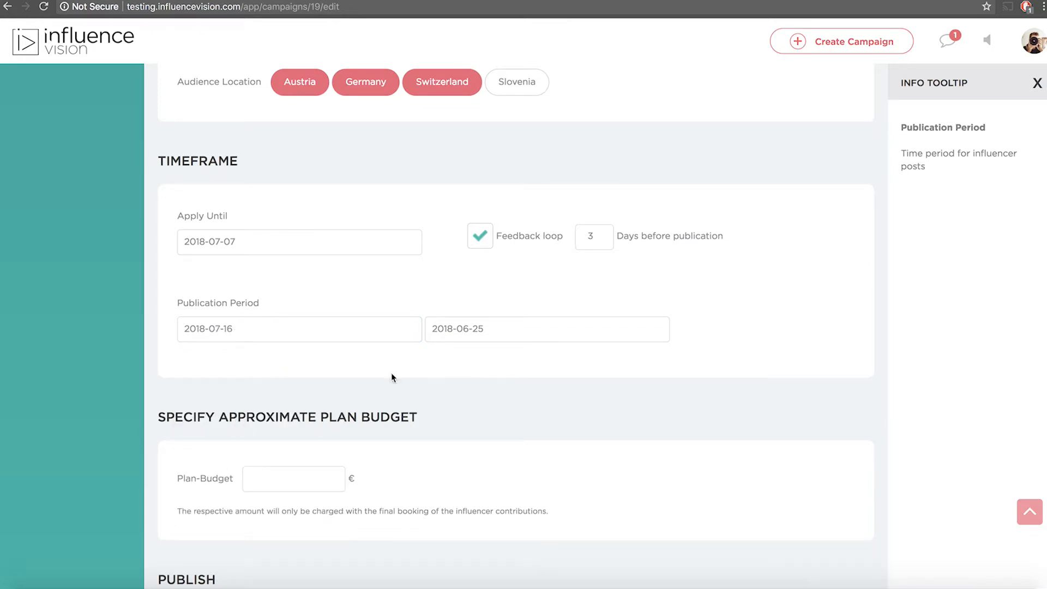
Set the end date of the publication period to 2018-09-01
click(465, 329)
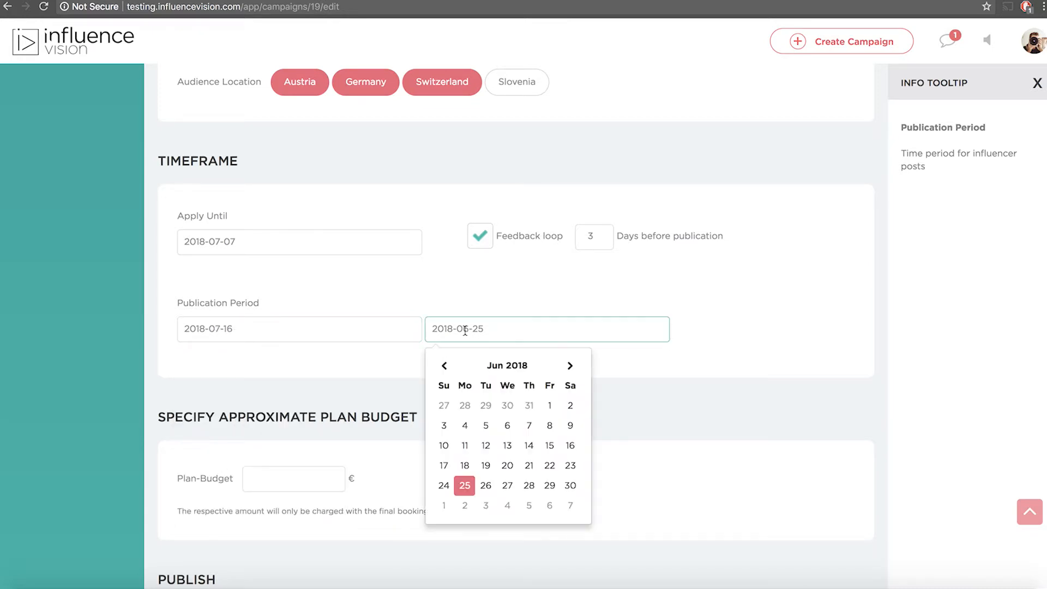
click(570, 366)
click(569, 366)
click(570, 366)
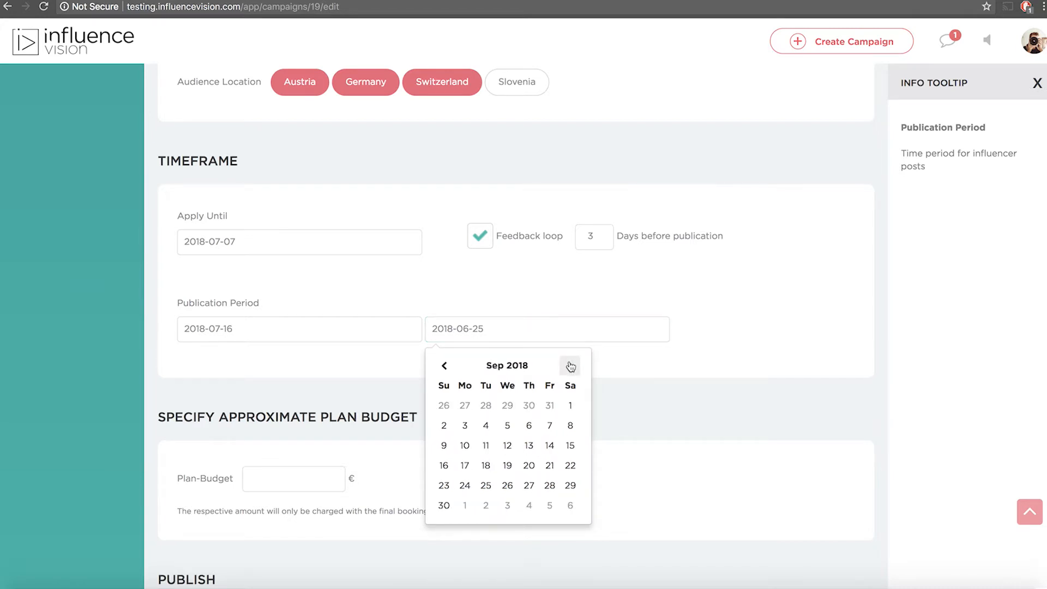
click(569, 405)
Change the end date of the publication period to 2018-08-29
click(524, 329)
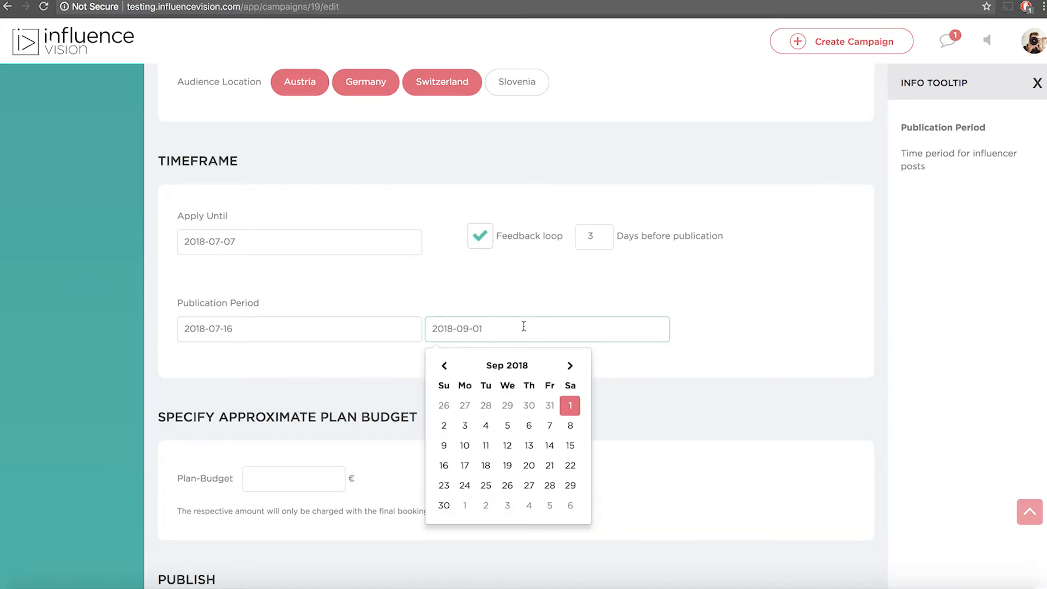
click(444, 366)
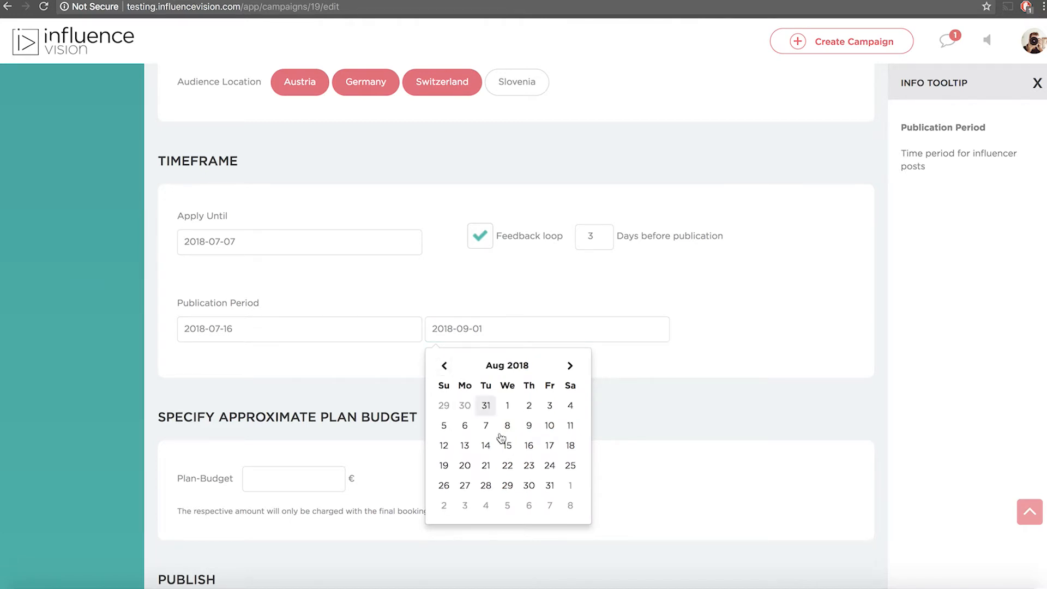
click(507, 485)
Enter 35000 € as the campaign's approximate plan budget
scroll(487, 392, down, 2)
scroll(486, 387, down, 2)
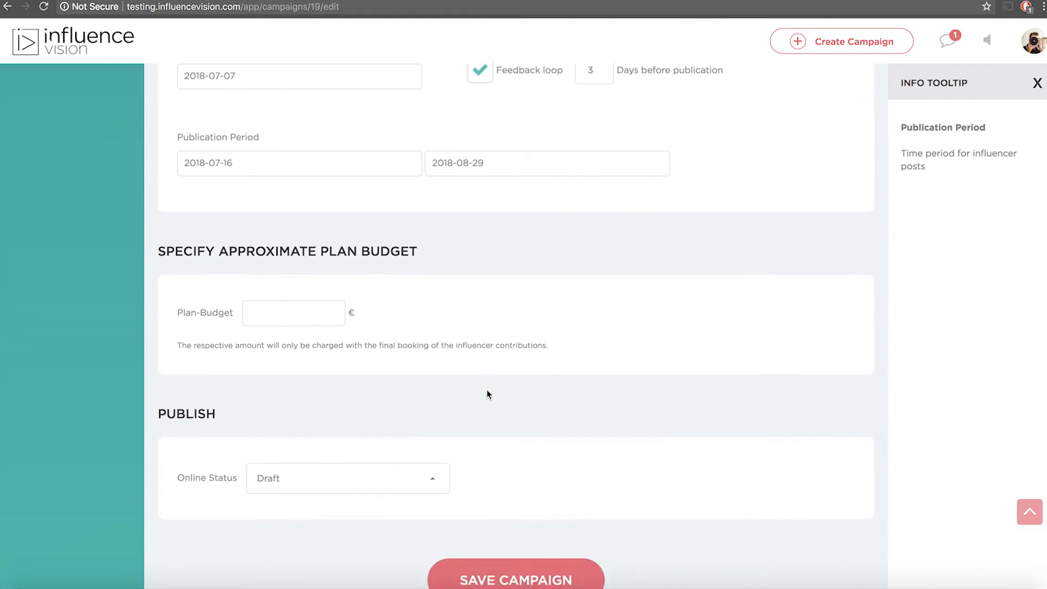
click(298, 285)
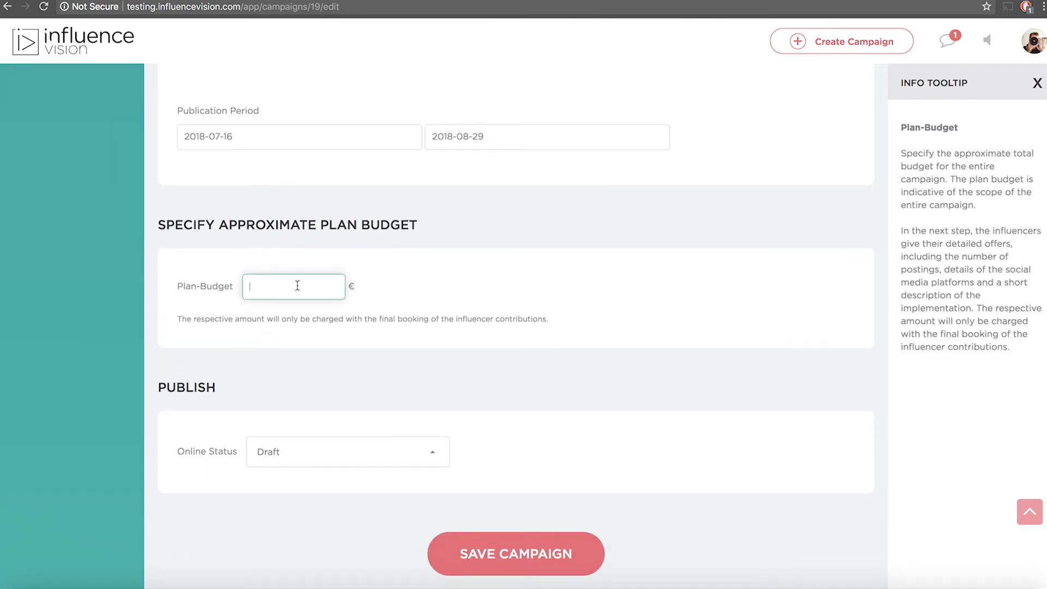
text(35000)
scroll(389, 293, down, 1)
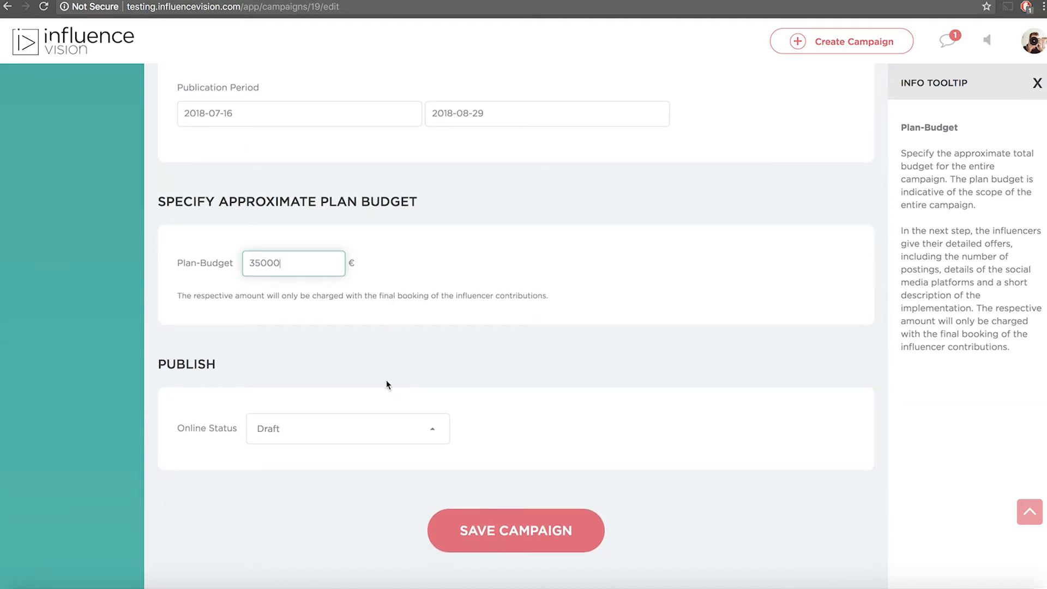
Try the Draft and Private options for the campaign's online status
click(375, 437)
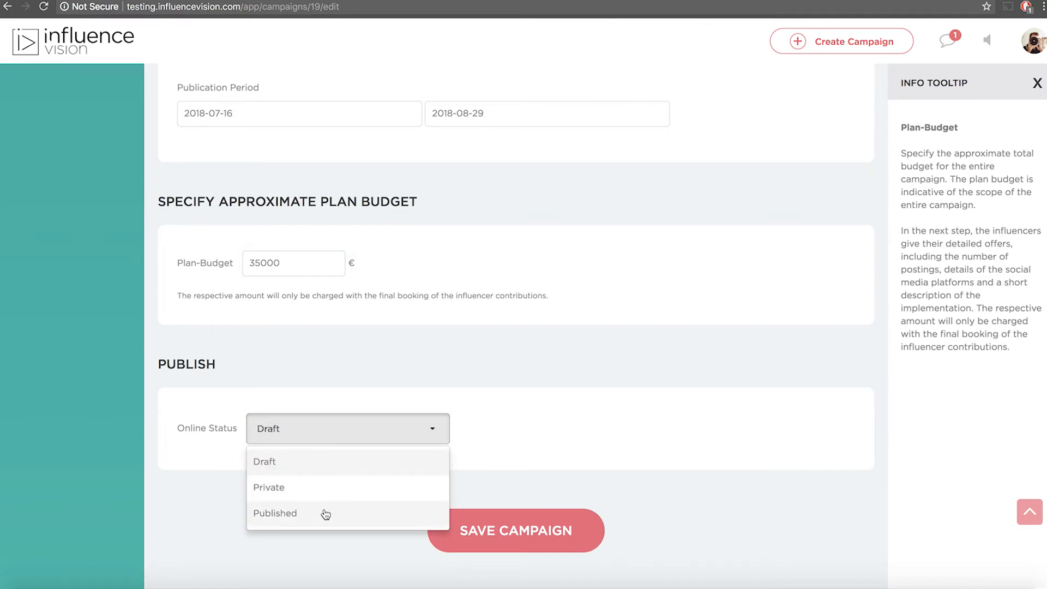
click(344, 469)
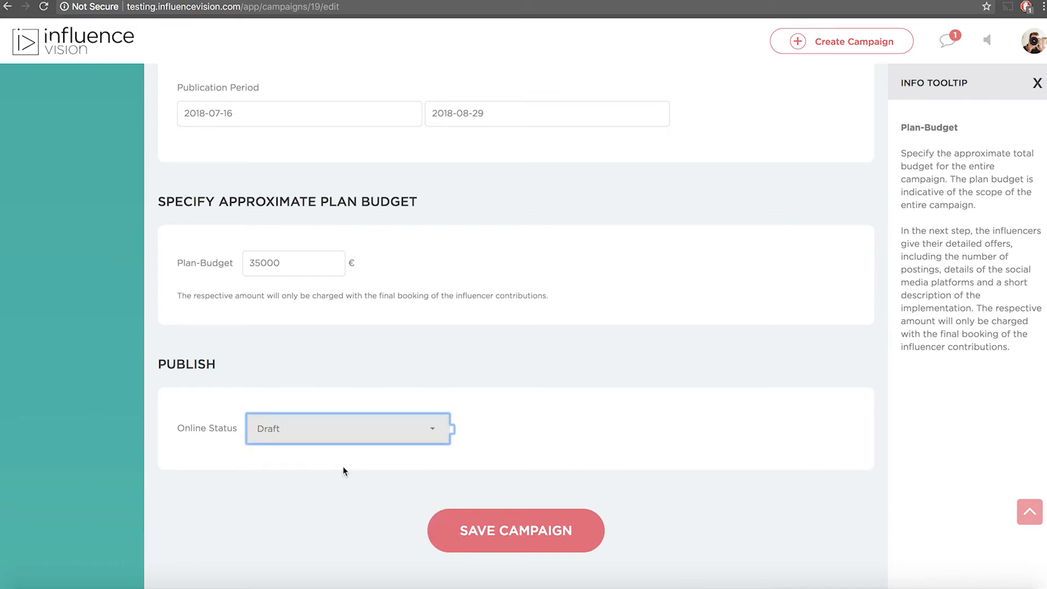
click(436, 432)
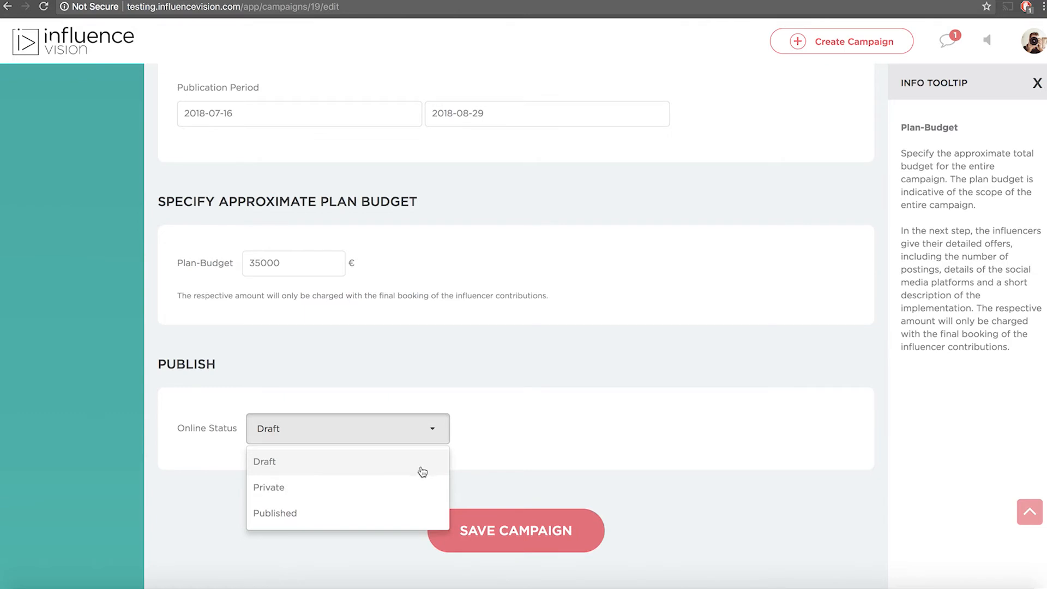
click(369, 489)
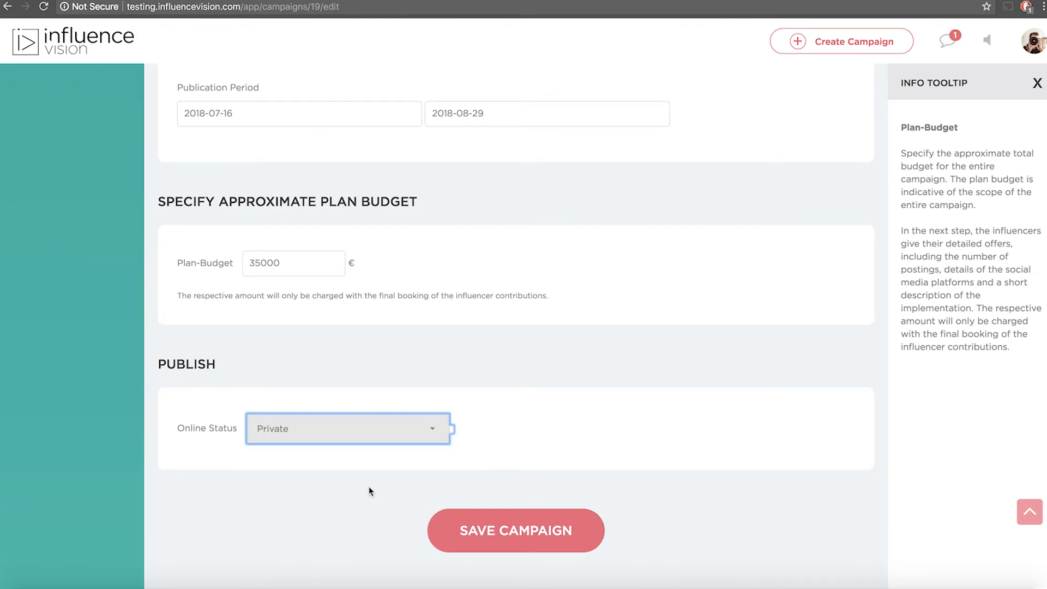
Set the campaign's online status to Published and save the campaign
click(440, 431)
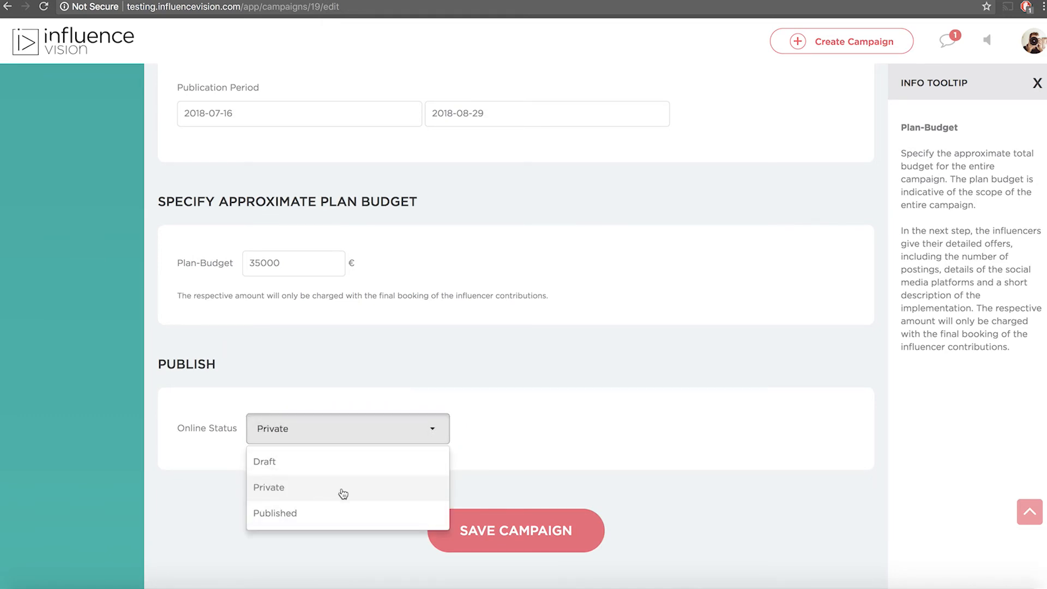
click(311, 517)
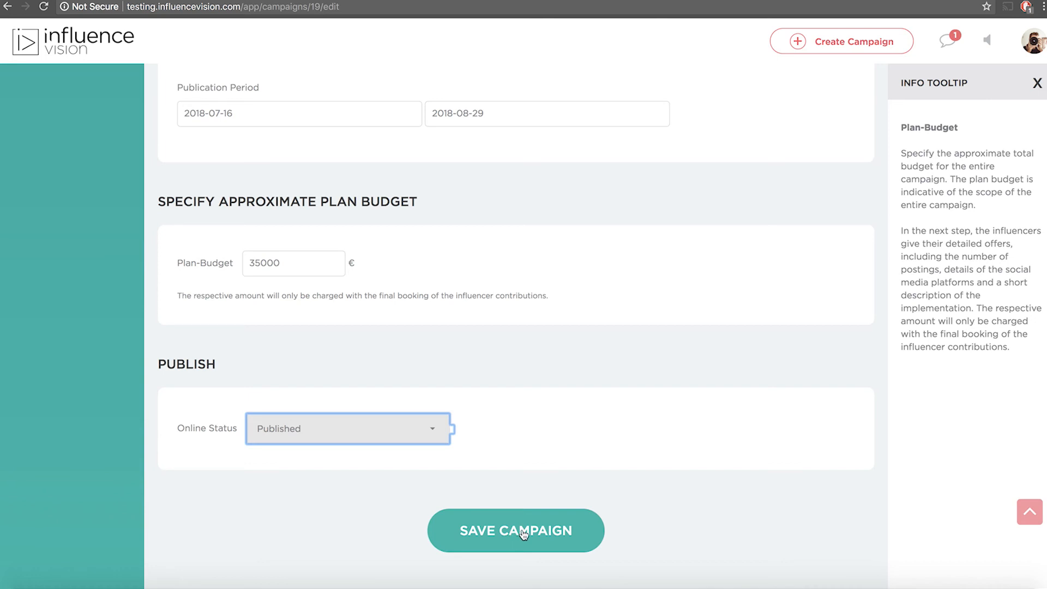
click(494, 533)
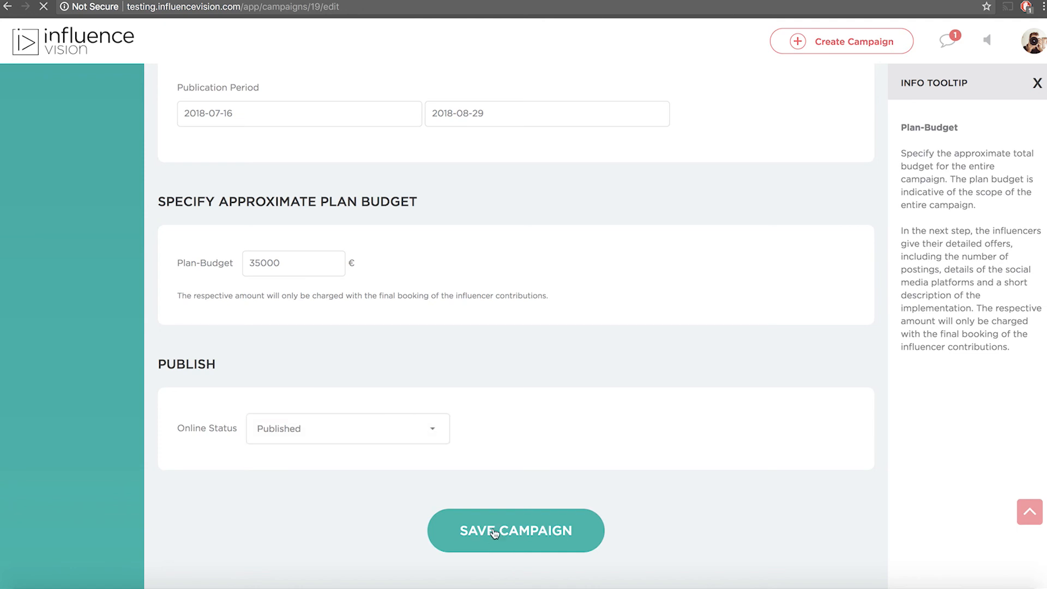